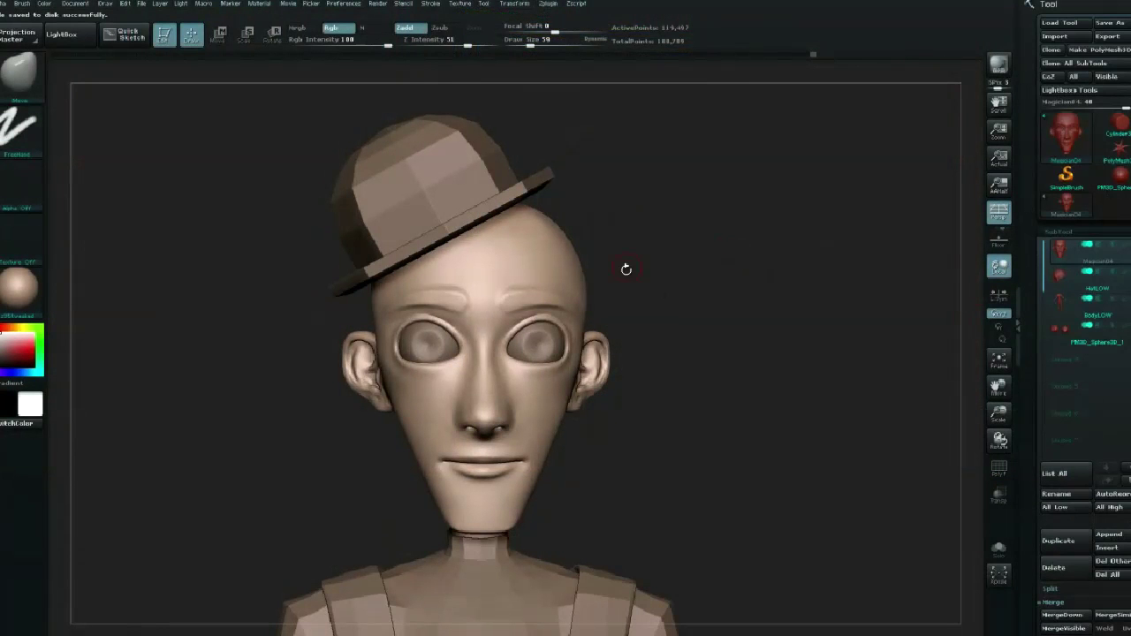
# Append a Sphere3D subtool to the mime model
pyautogui.click(1122, 535)
pyautogui.click(631, 474)
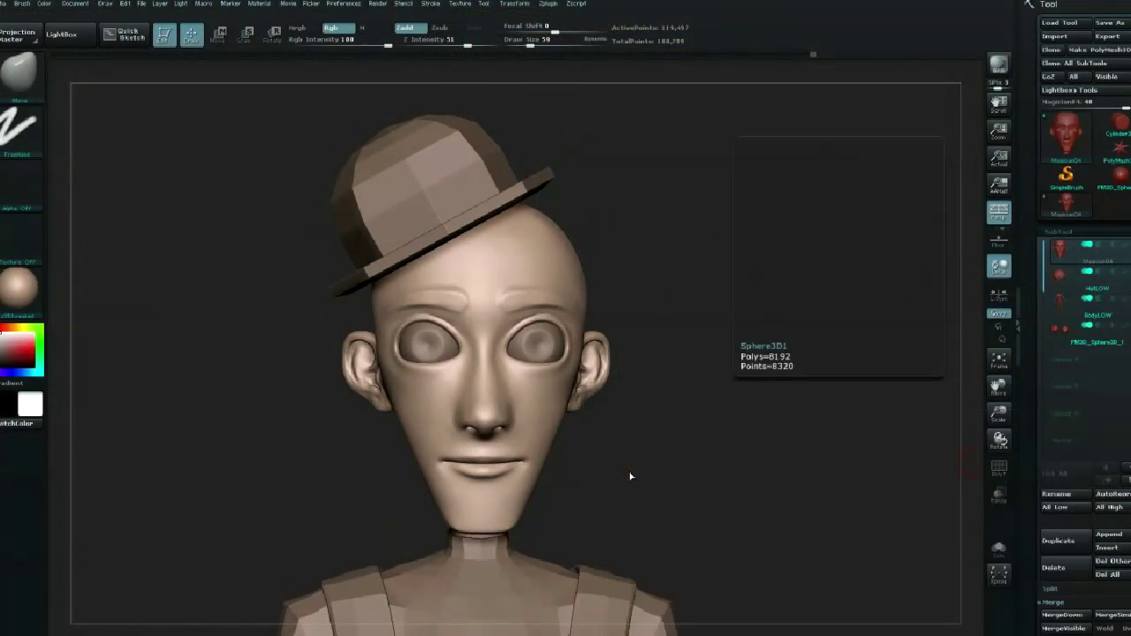
pyautogui.moveTo(740, 295); pyautogui.dragTo(750, 280)
pyautogui.moveTo(1022, 424); pyautogui.dragTo(919, 364)
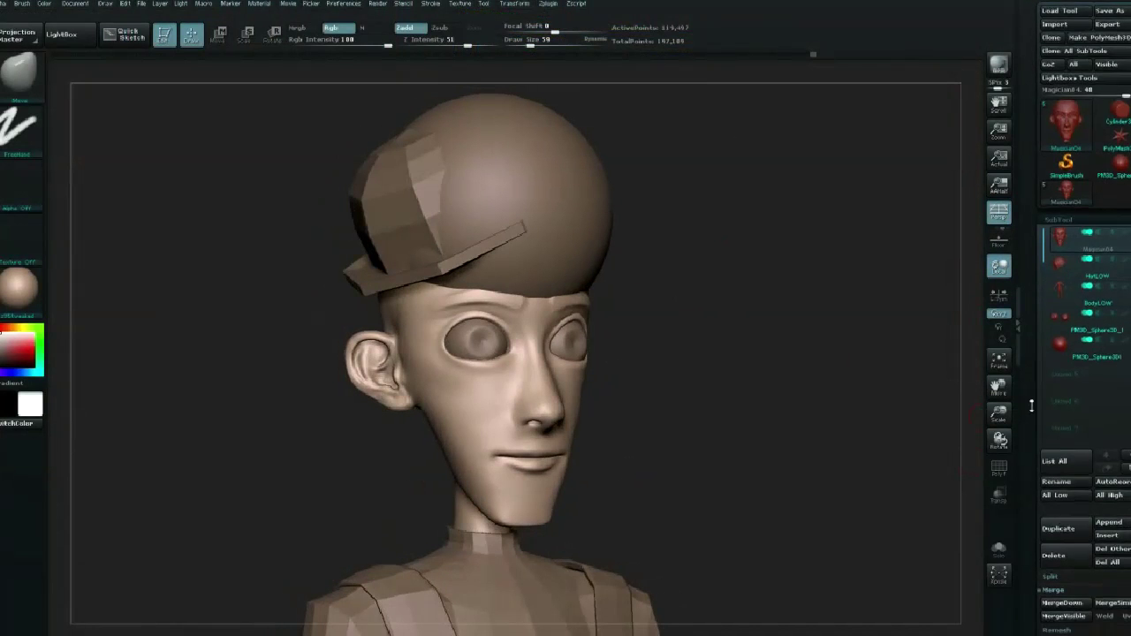
# Select the new sphere subtool and hide the bowler hat subtool
pyautogui.keyDown('alt'); pyautogui.click(578, 210); pyautogui.keyUp('alt')
pyautogui.moveTo(636, 221); pyautogui.dragTo(770, 265)
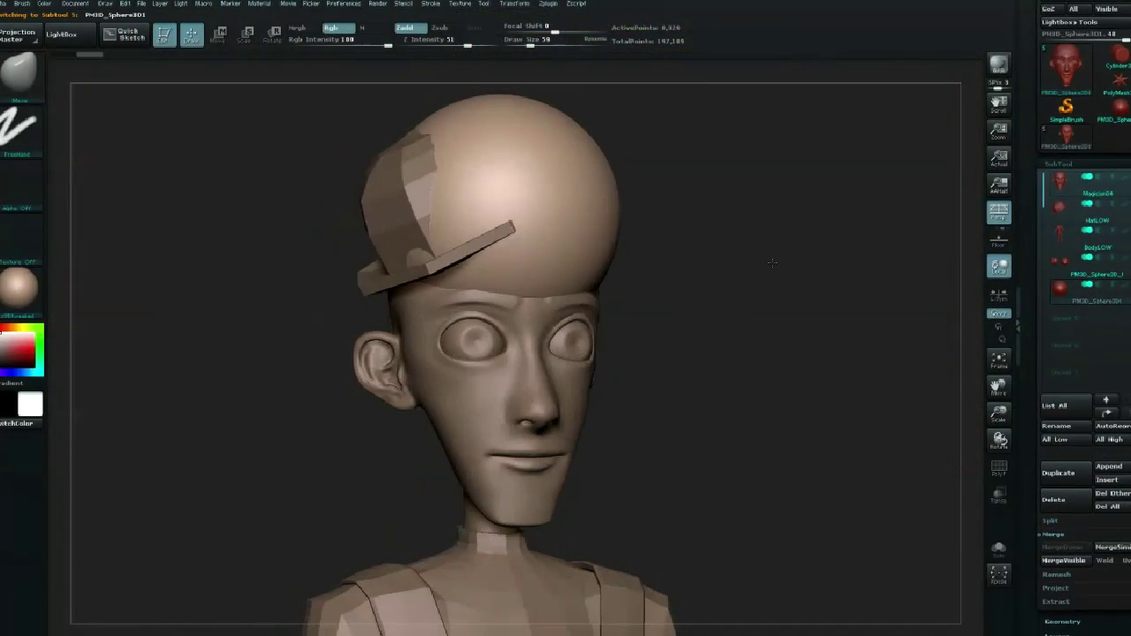
pyautogui.moveTo(838, 260); pyautogui.dragTo(812, 264)
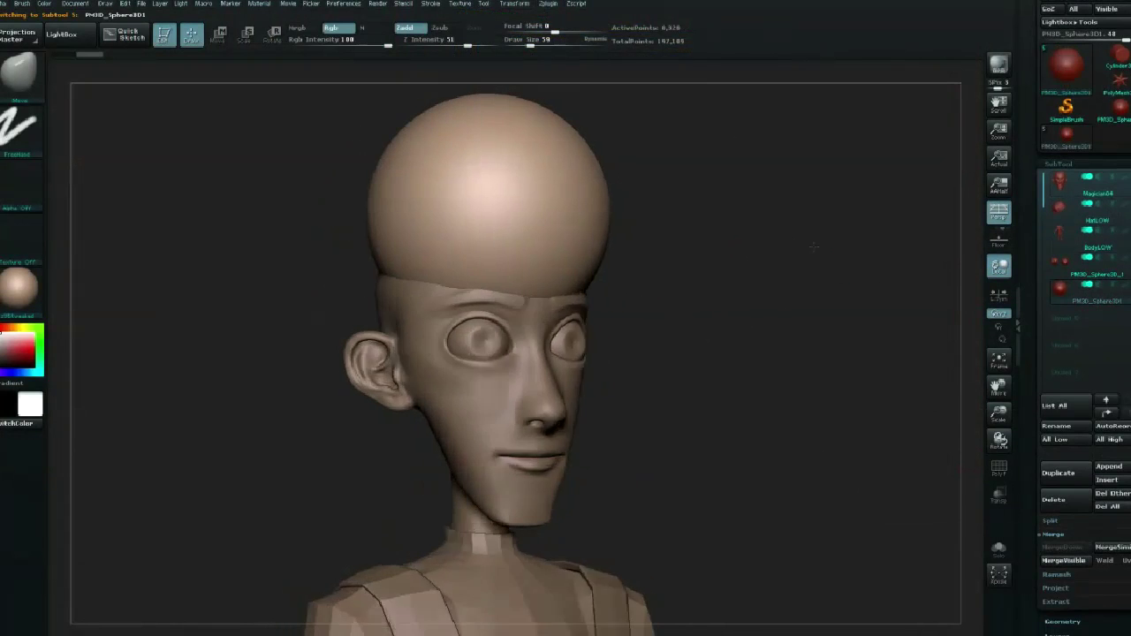
pyautogui.moveTo(1031, 369); pyautogui.dragTo(1029, 424)
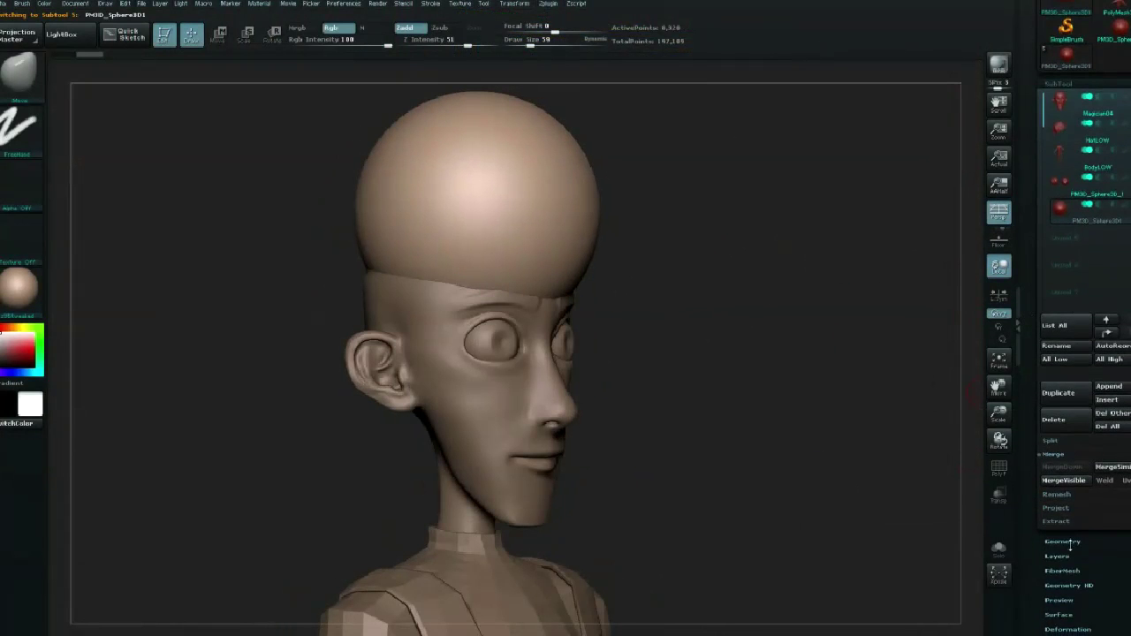
# With a size-538 Move brush, flatten the sphere's bottom onto the top of the head
pyautogui.moveTo(713, 346); pyautogui.dragTo(727, 298)
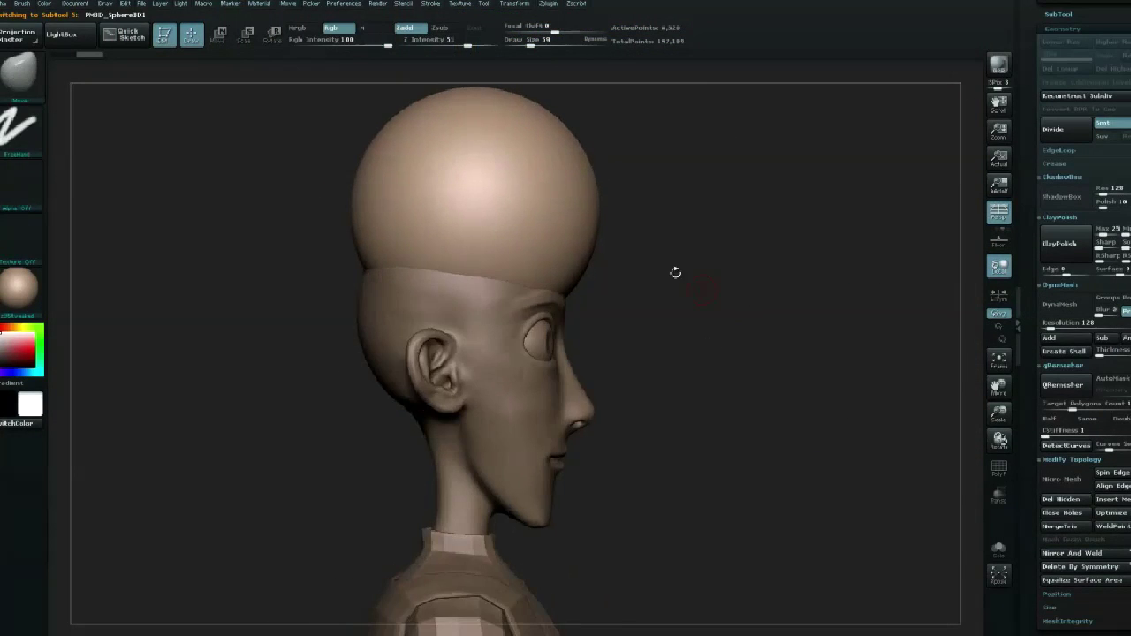
pyautogui.press('w')
pyautogui.moveTo(521, 184)
pyautogui.mouseDown()
pyautogui.moveTo(681, 193)
pyautogui.moveTo(717, 256)
pyautogui.mouseUp()
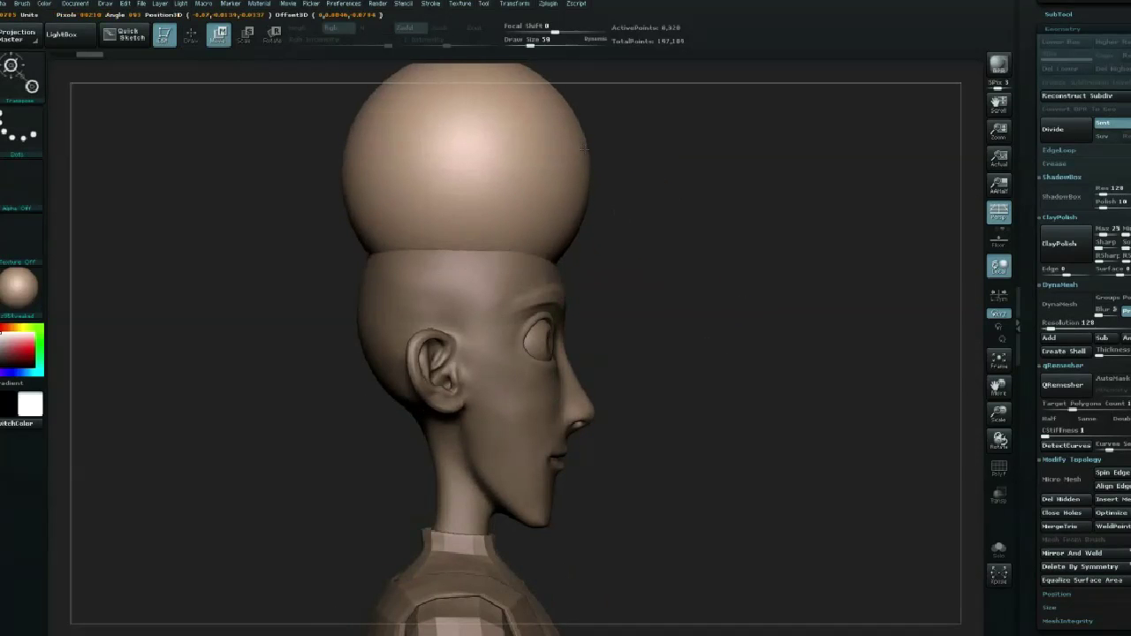
pyautogui.press('q')
pyautogui.press('space')
pyautogui.moveTo(560, 298); pyautogui.dragTo(618, 299)
pyautogui.moveTo(502, 274); pyautogui.dragTo(502, 248)
pyautogui.hotkey('ctrl', 'z')
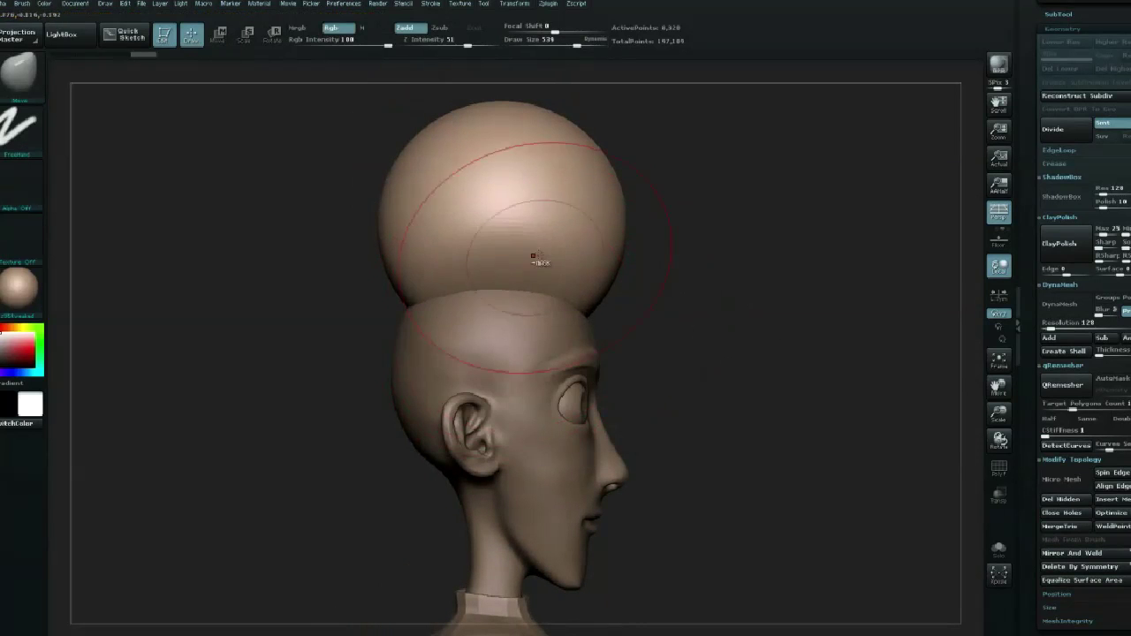
pyautogui.moveTo(515, 313)
pyautogui.mouseDown()
pyautogui.moveTo(503, 238)
pyautogui.moveTo(503, 265)
pyautogui.mouseUp()
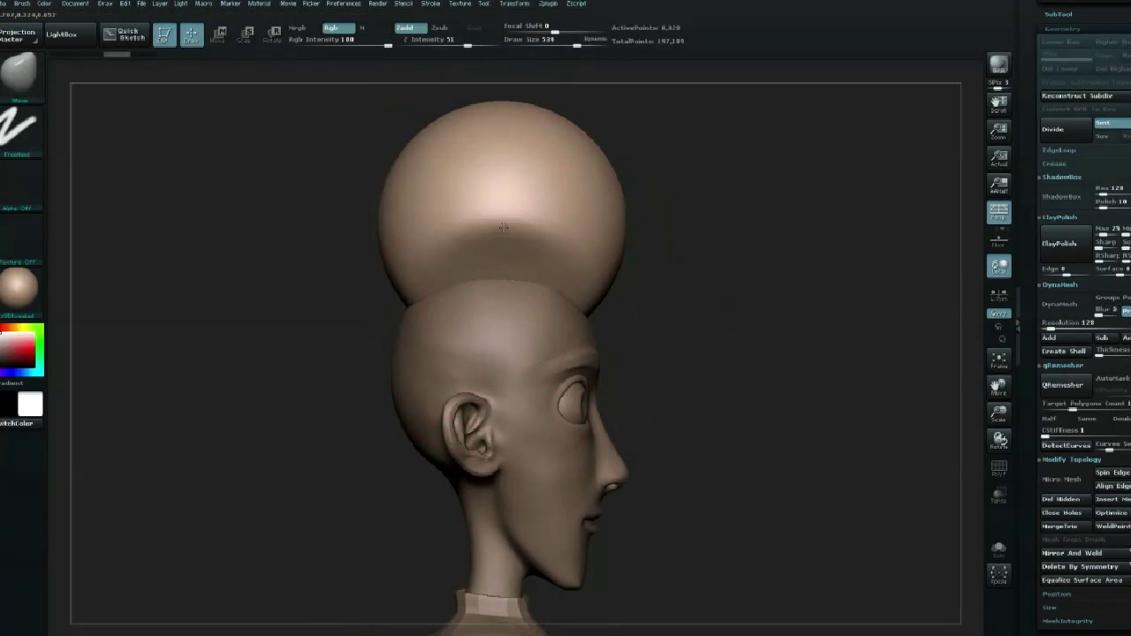
pyautogui.keyDown('shift'); pyautogui.moveTo(778, 265); pyautogui.dragTo(671, 265); pyautogui.keyUp('shift')
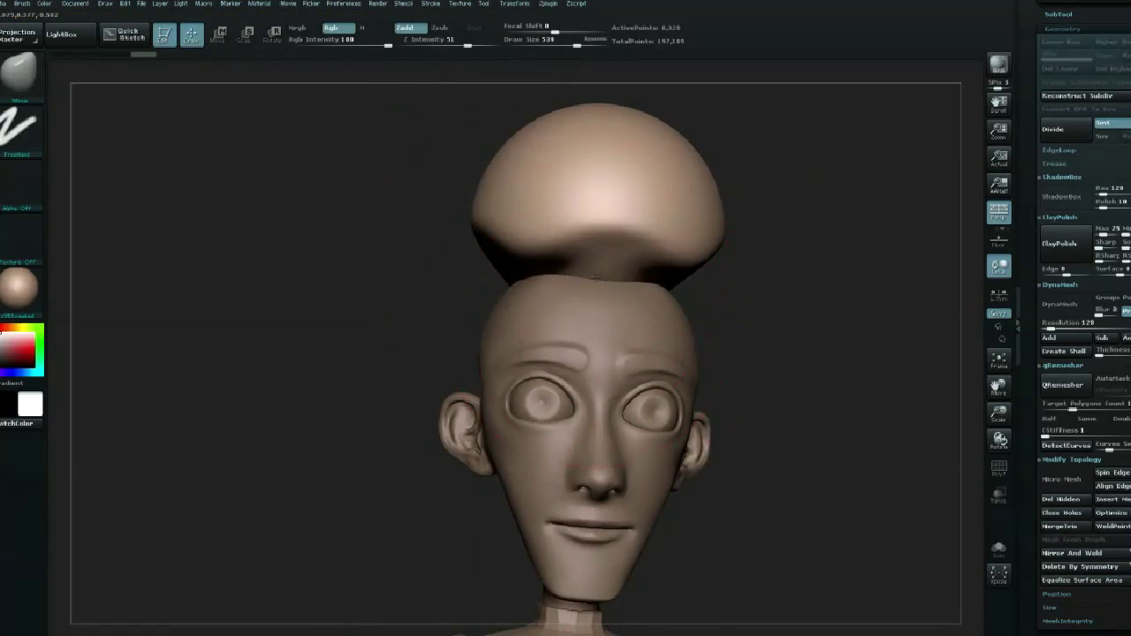
# Solo the cap and hollow out its underside with a size-257 Move brush
pyautogui.moveTo(536, 292)
pyautogui.mouseDown()
pyautogui.moveTo(511, 293)
pyautogui.moveTo(517, 344)
pyautogui.moveTo(518, 292)
pyautogui.moveTo(650, 299)
pyautogui.moveTo(654, 281)
pyautogui.moveTo(672, 291)
pyautogui.moveTo(624, 267)
pyautogui.moveTo(654, 238)
pyautogui.mouseUp()
pyautogui.press('space')
pyautogui.keyDown('ctrl'); pyautogui.keyDown('shift'); pyautogui.click(640, 168); pyautogui.keyUp('shift'); pyautogui.keyUp('ctrl')
pyautogui.press('space')
pyautogui.moveTo(760, 265); pyautogui.dragTo(638, 271)
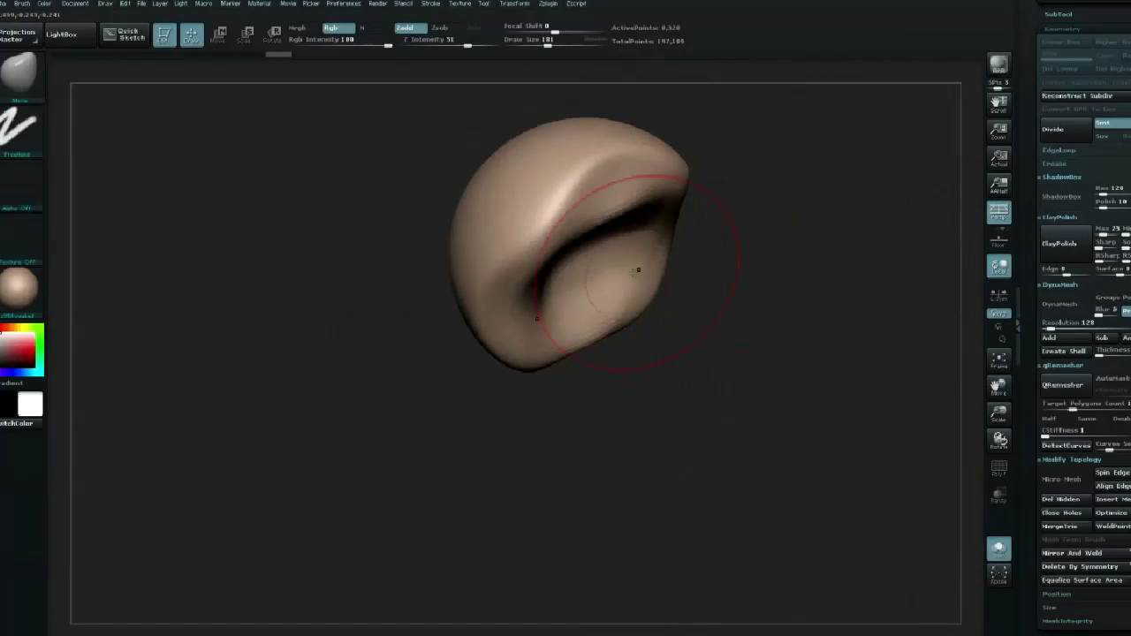
pyautogui.moveTo(760, 292)
pyautogui.mouseDown()
pyautogui.moveTo(807, 225)
pyautogui.moveTo(606, 366)
pyautogui.mouseUp()
pyautogui.moveTo(778, 291)
pyautogui.mouseDown()
pyautogui.moveTo(732, 371)
pyautogui.moveTo(584, 470)
pyautogui.moveTo(610, 354)
pyautogui.moveTo(601, 292)
pyautogui.mouseUp()
pyautogui.moveTo(760, 371); pyautogui.dragTo(777, 464)
# Show the full figure again and Transpose Move the cap down onto the head
pyautogui.click(999, 547)
pyautogui.moveTo(881, 227)
pyautogui.mouseDown()
pyautogui.moveTo(835, 298)
pyautogui.moveTo(854, 286)
pyautogui.moveTo(790, 335)
pyautogui.moveTo(677, 303)
pyautogui.mouseUp()
pyautogui.press('w')
pyautogui.moveTo(577, 278); pyautogui.dragTo(811, 269)
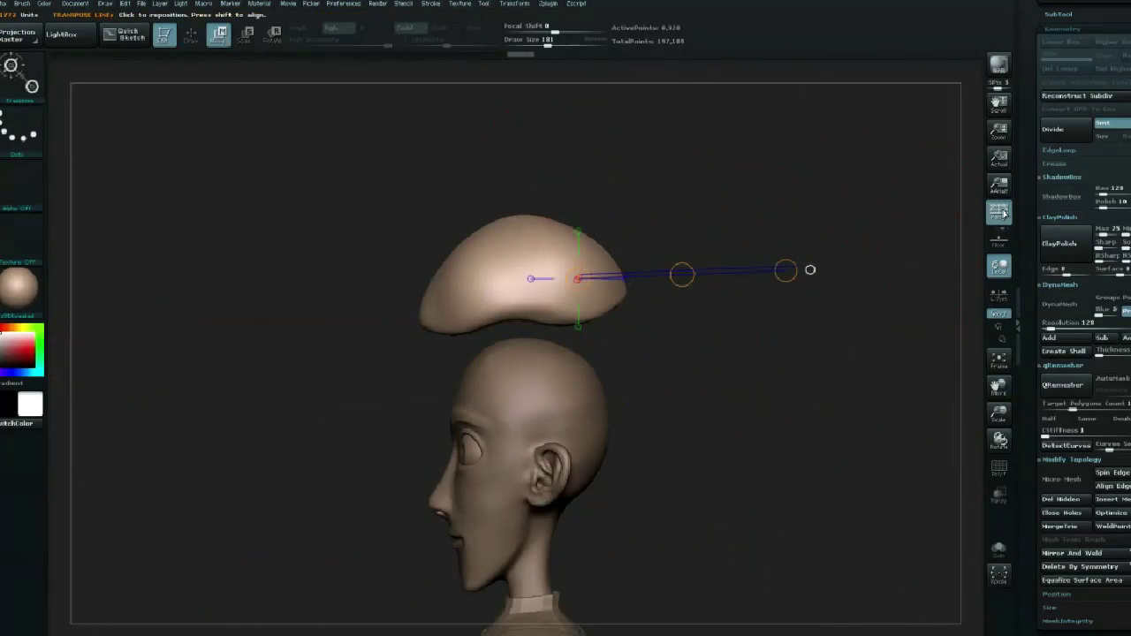
pyautogui.moveTo(682, 274); pyautogui.dragTo(699, 362)
# Undo the cap move, then with a size-122 Move brush push the front up and round the top
pyautogui.hotkey('ctrl', 'z')
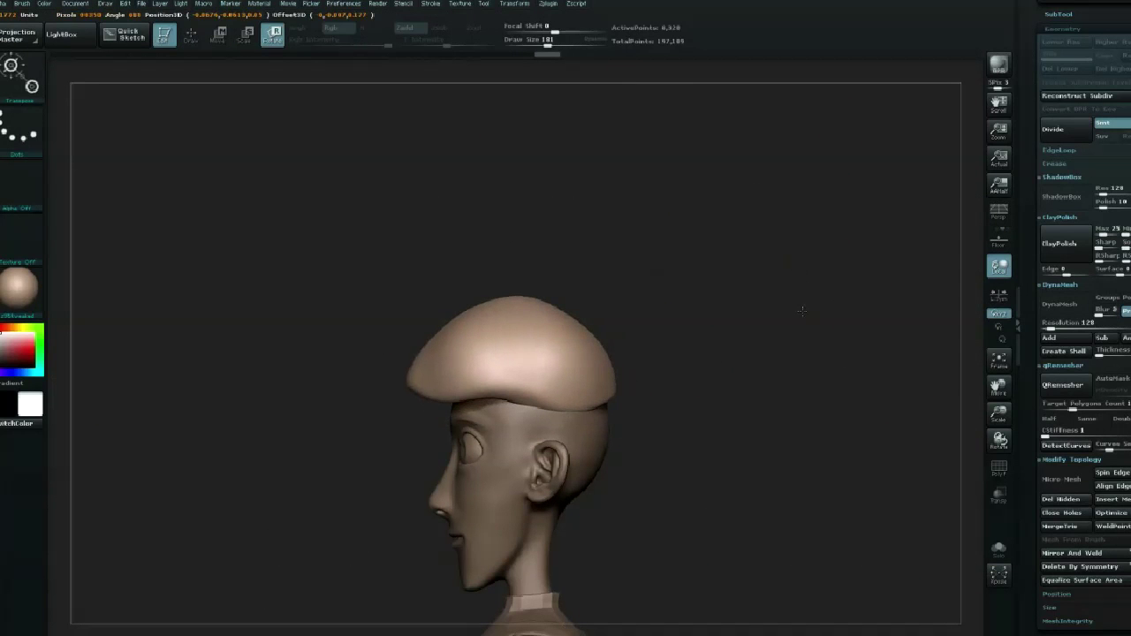
pyautogui.press('w')
pyautogui.hotkey('ctrl', 'z')
pyautogui.hotkey('ctrl', 'z')
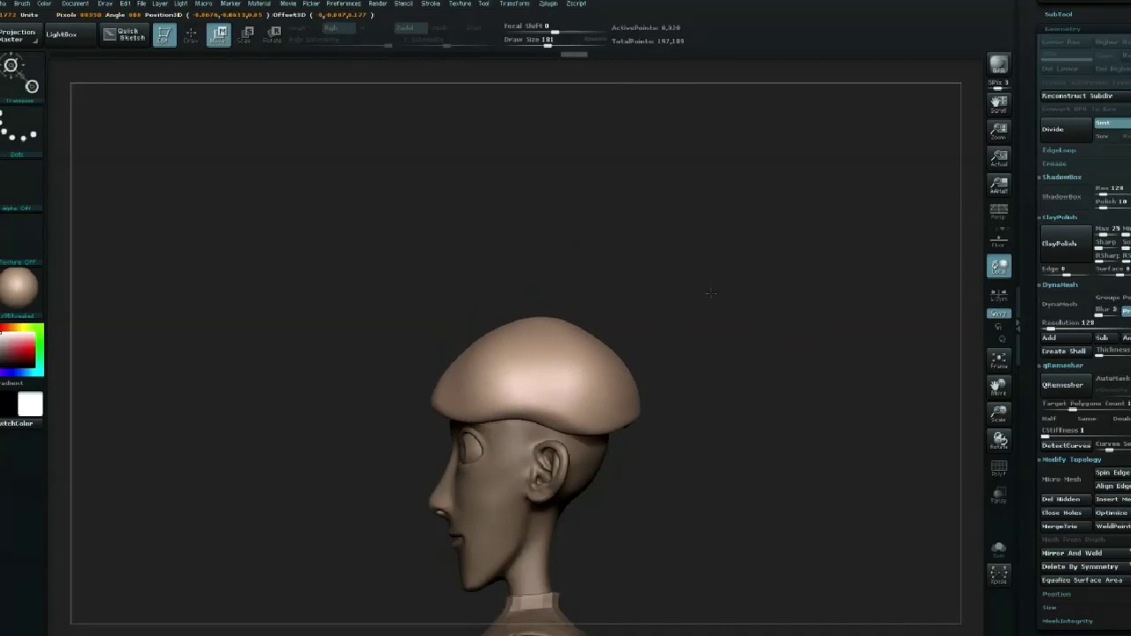
pyautogui.press('q')
pyautogui.press('space')
pyautogui.moveTo(494, 379)
pyautogui.mouseDown()
pyautogui.moveTo(454, 378)
pyautogui.moveTo(478, 369)
pyautogui.mouseUp()
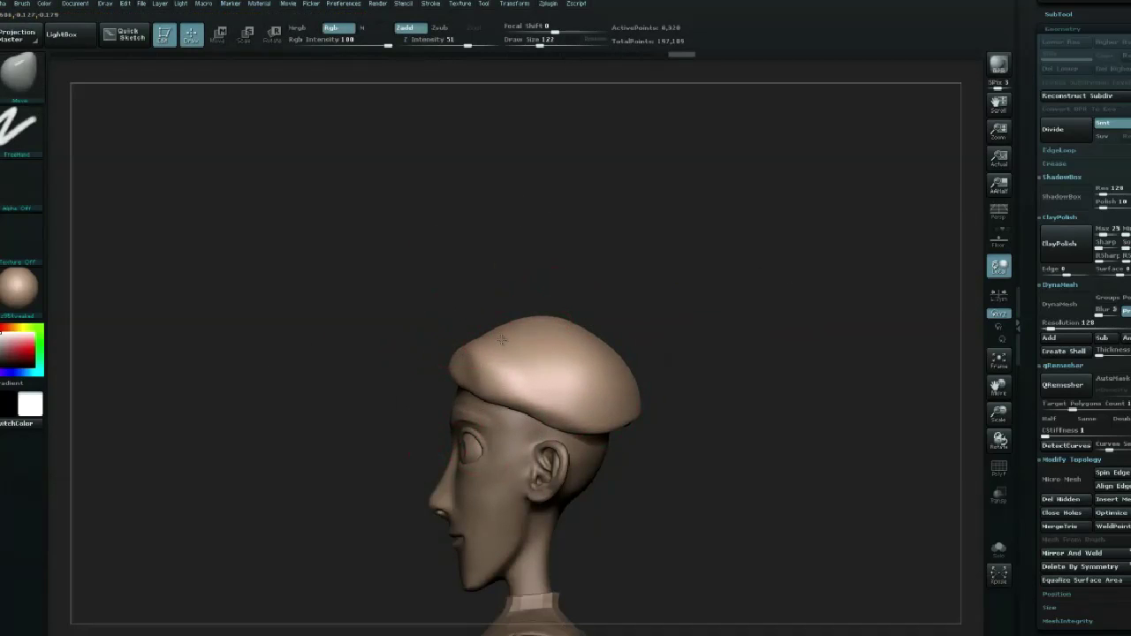
pyautogui.moveTo(610, 402); pyautogui.dragTo(608, 439)
pyautogui.moveTo(580, 320)
pyautogui.mouseDown()
pyautogui.moveTo(542, 329)
pyautogui.moveTo(502, 397)
pyautogui.moveTo(634, 381)
pyautogui.moveTo(675, 343)
pyautogui.mouseUp()
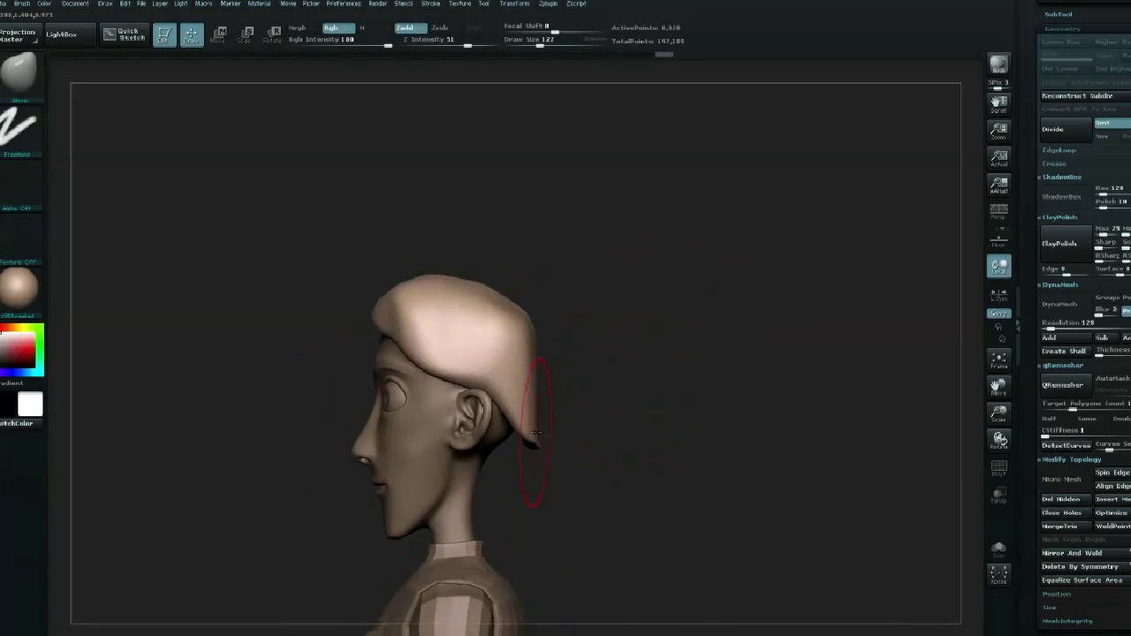
# Check the hair from around the head, resizing the Move brush to 45, then 197
pyautogui.moveTo(545, 394)
pyautogui.mouseDown()
pyautogui.moveTo(491, 414)
pyautogui.moveTo(530, 415)
pyautogui.moveTo(506, 403)
pyautogui.mouseUp()
pyautogui.moveTo(650, 377); pyautogui.dragTo(618, 429)
pyautogui.moveTo(687, 407)
pyautogui.mouseDown()
pyautogui.moveTo(560, 450)
pyautogui.moveTo(548, 442)
pyautogui.moveTo(610, 450)
pyautogui.moveTo(618, 407)
pyautogui.mouseUp()
pyautogui.press('space')
pyautogui.moveTo(765, 353); pyautogui.dragTo(420, 386)
pyautogui.press('space')
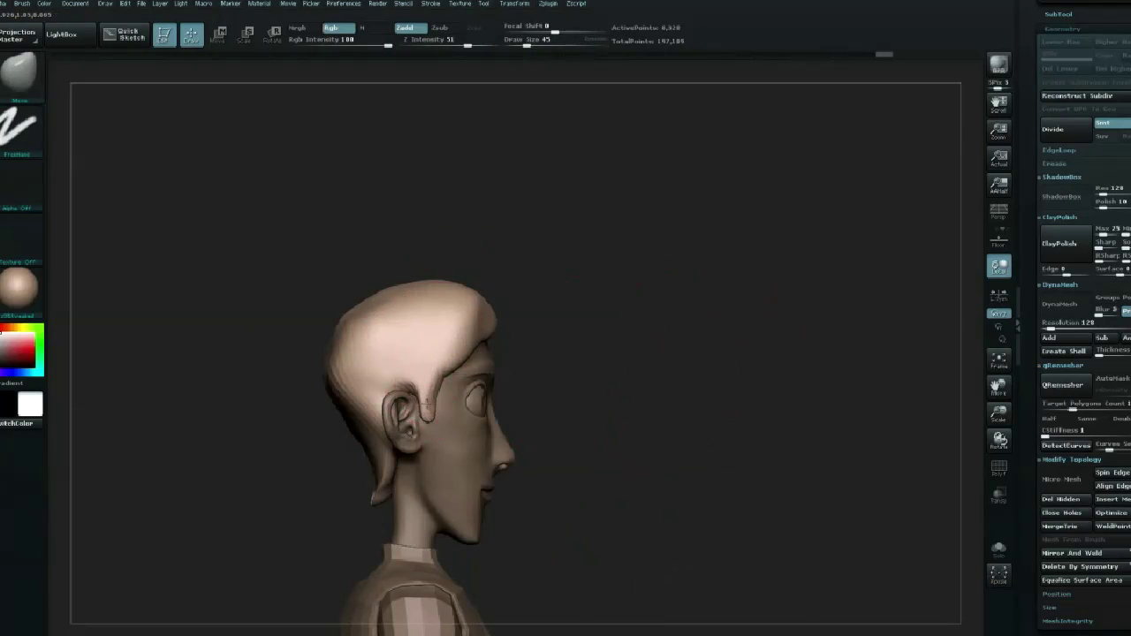
pyautogui.moveTo(606, 363)
pyautogui.mouseDown()
pyautogui.moveTo(290, 439)
pyautogui.moveTo(311, 415)
pyautogui.moveTo(262, 380)
pyautogui.moveTo(258, 347)
pyautogui.moveTo(283, 332)
pyautogui.mouseUp()
pyautogui.press('space')
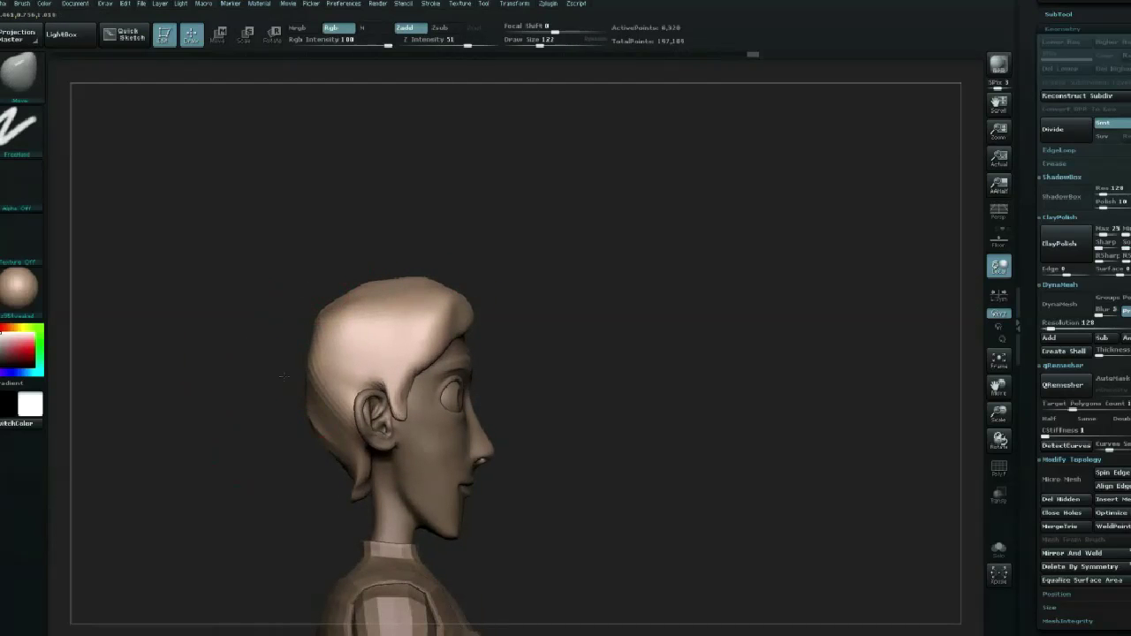
# Inspect the hair from back, side and front, and switch back to the Move brush (BMV)
pyautogui.moveTo(291, 415); pyautogui.dragTo(285, 372)
pyautogui.moveTo(231, 442); pyautogui.dragTo(363, 377)
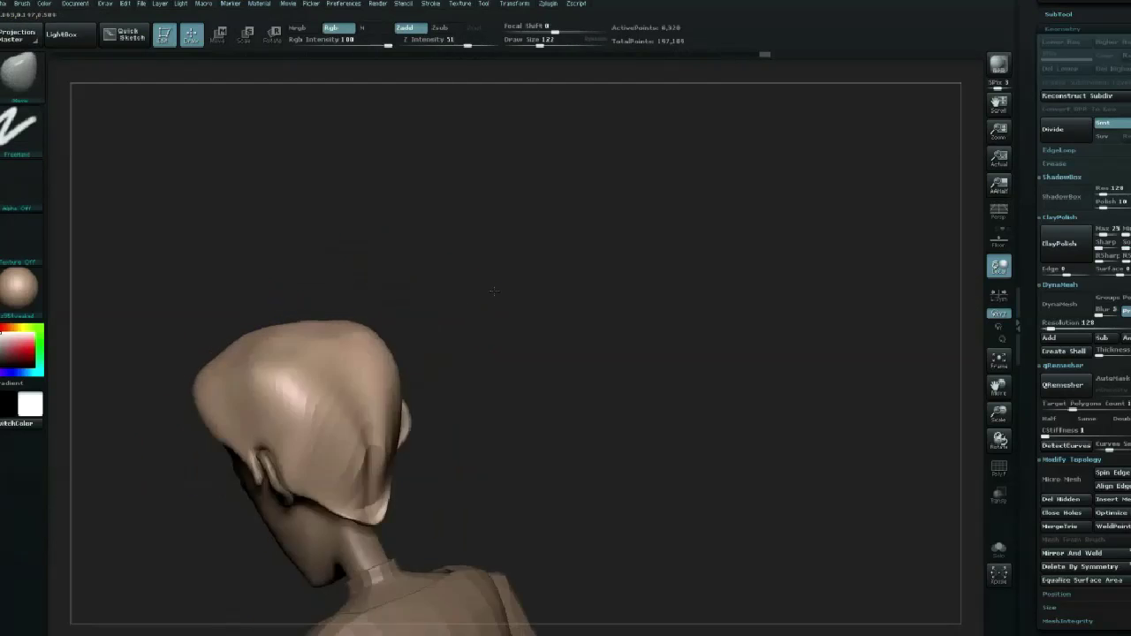
pyautogui.moveTo(508, 318); pyautogui.dragTo(483, 454)
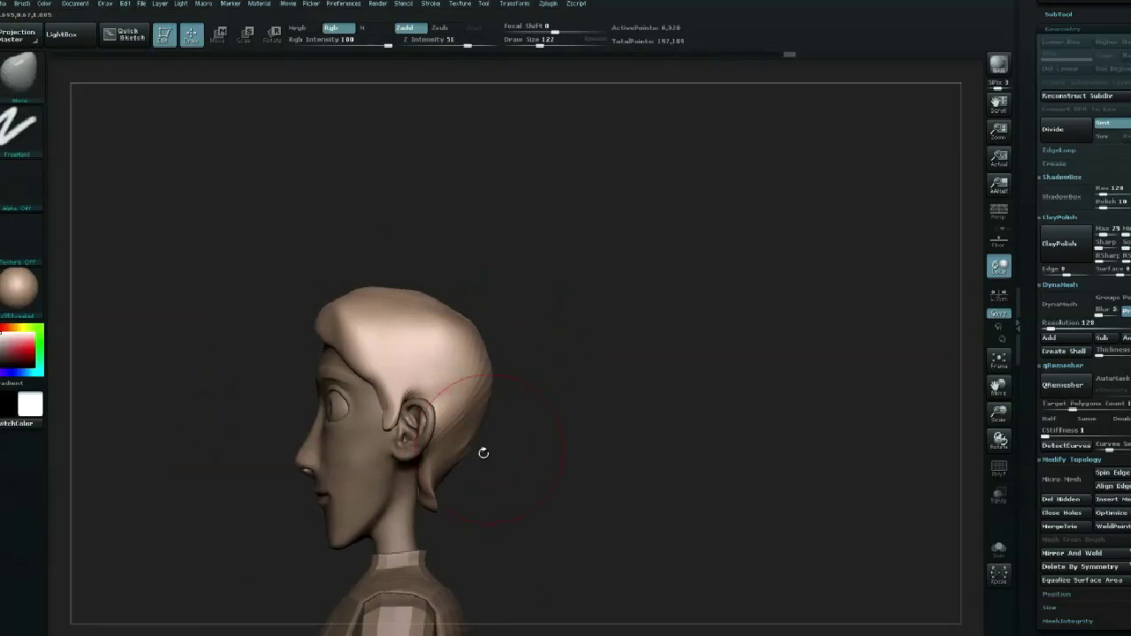
pyautogui.moveTo(566, 437)
pyautogui.mouseDown()
pyautogui.moveTo(651, 391)
pyautogui.moveTo(327, 414)
pyautogui.mouseUp()
pyautogui.press('space')
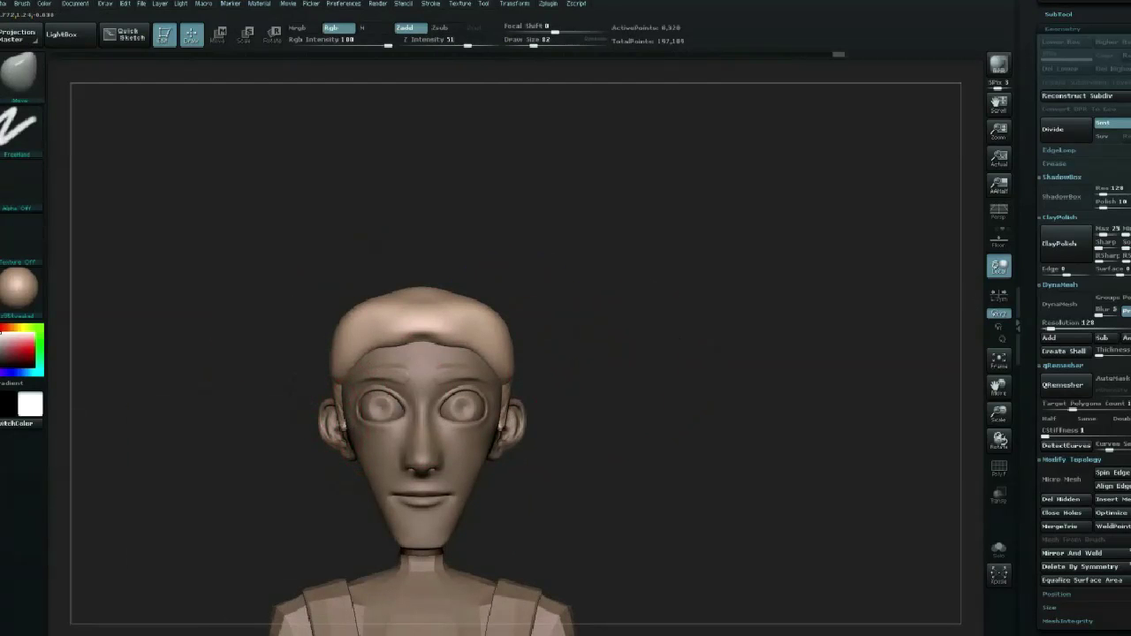
pyautogui.moveTo(333, 403); pyautogui.dragTo(416, 403)
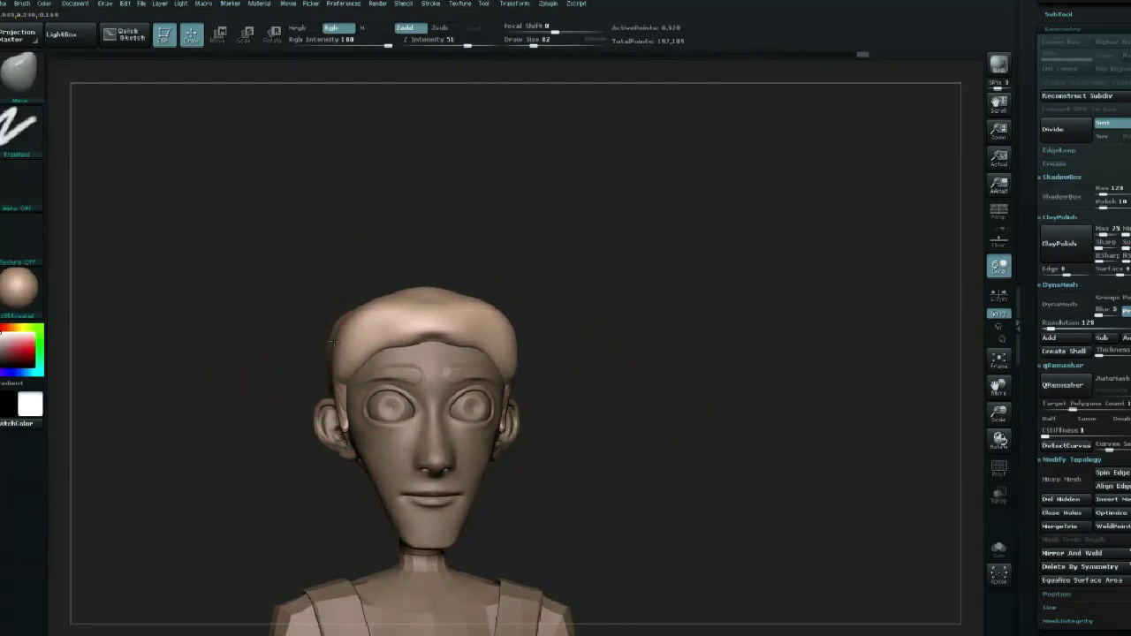
pyautogui.press('b')
pyautogui.press('m')
pyautogui.press('v')
# Soften the hairline edge over the forehead with a size-140 Move brush
pyautogui.moveTo(270, 343)
pyautogui.mouseDown()
pyautogui.moveTo(239, 404)
pyautogui.moveTo(510, 290)
pyautogui.mouseUp()
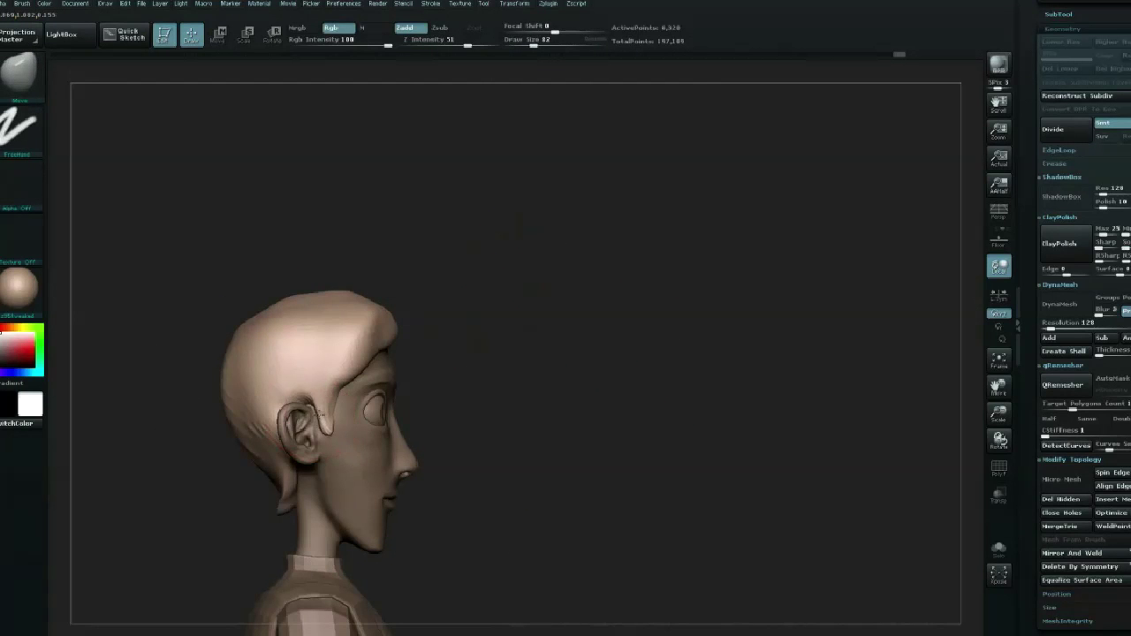
pyautogui.moveTo(469, 367); pyautogui.dragTo(297, 451)
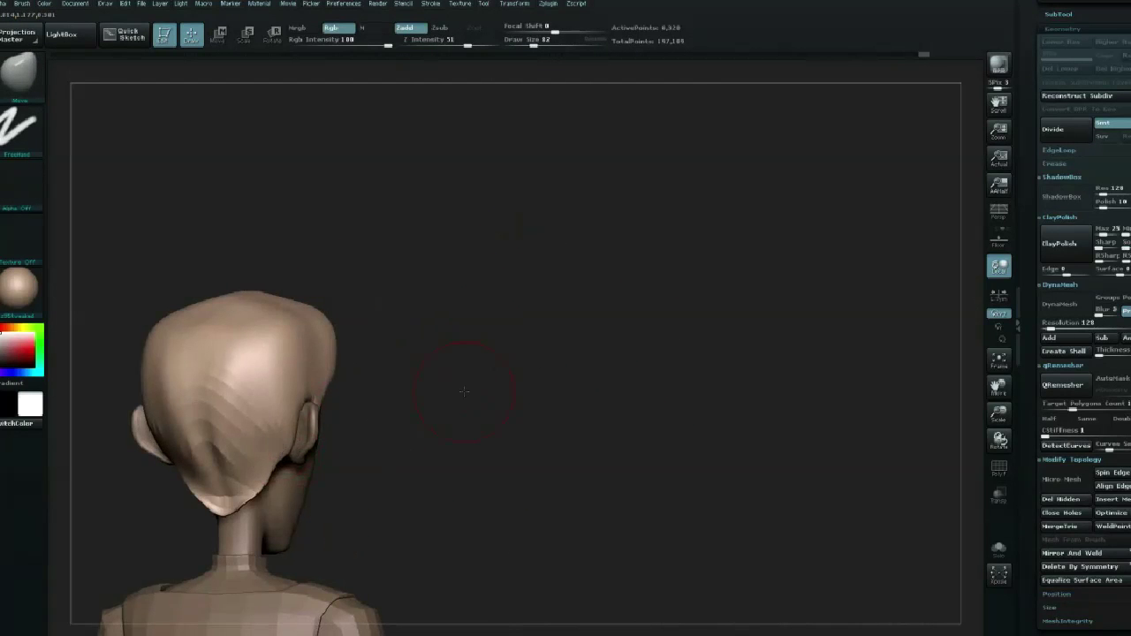
pyautogui.moveTo(464, 392); pyautogui.dragTo(666, 312)
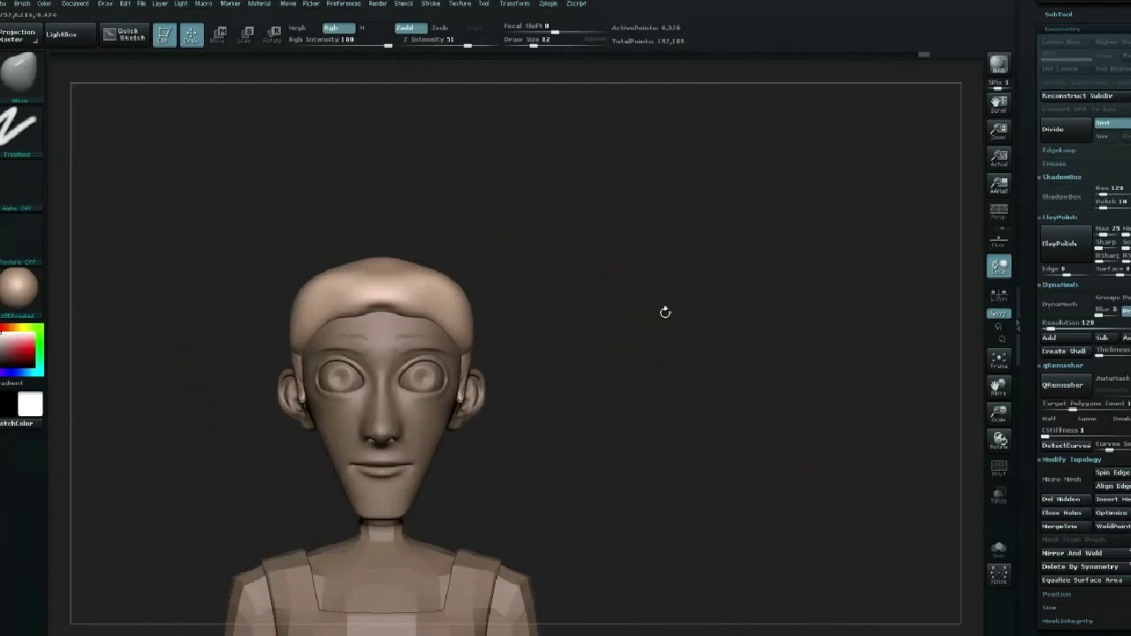
pyautogui.press('space')
pyautogui.moveTo(336, 287); pyautogui.dragTo(450, 297)
pyautogui.keyDown('shift'); pyautogui.moveTo(336, 307); pyautogui.dragTo(451, 296); pyautogui.keyUp('shift')
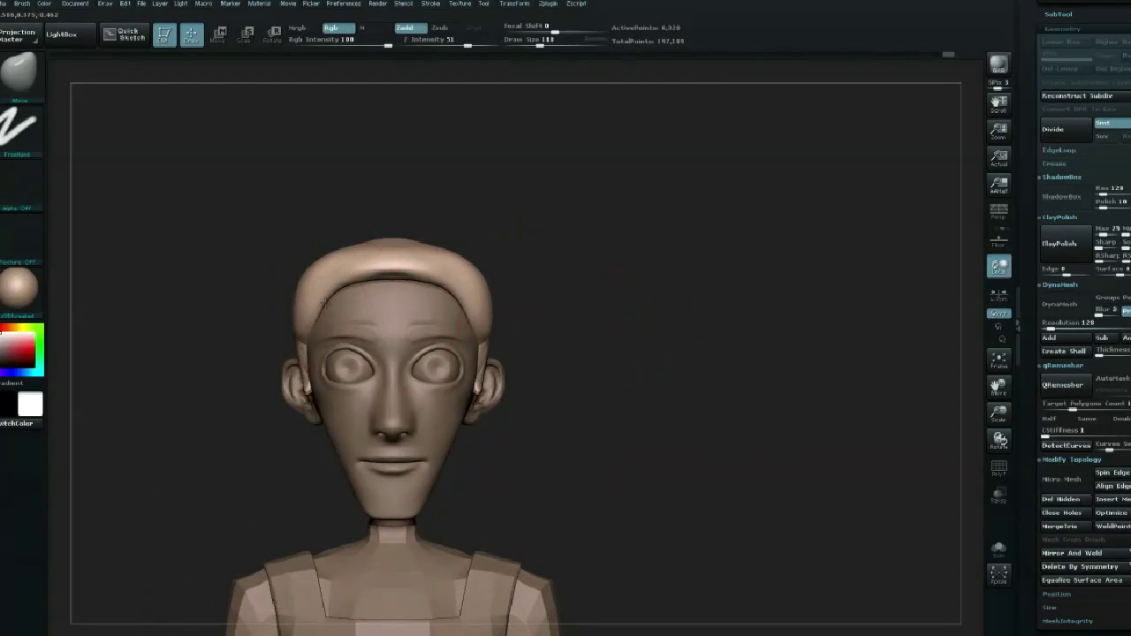
# Shrink the brush to 65 and review the quiff curl from profile to profile
pyautogui.moveTo(291, 283); pyautogui.dragTo(389, 296)
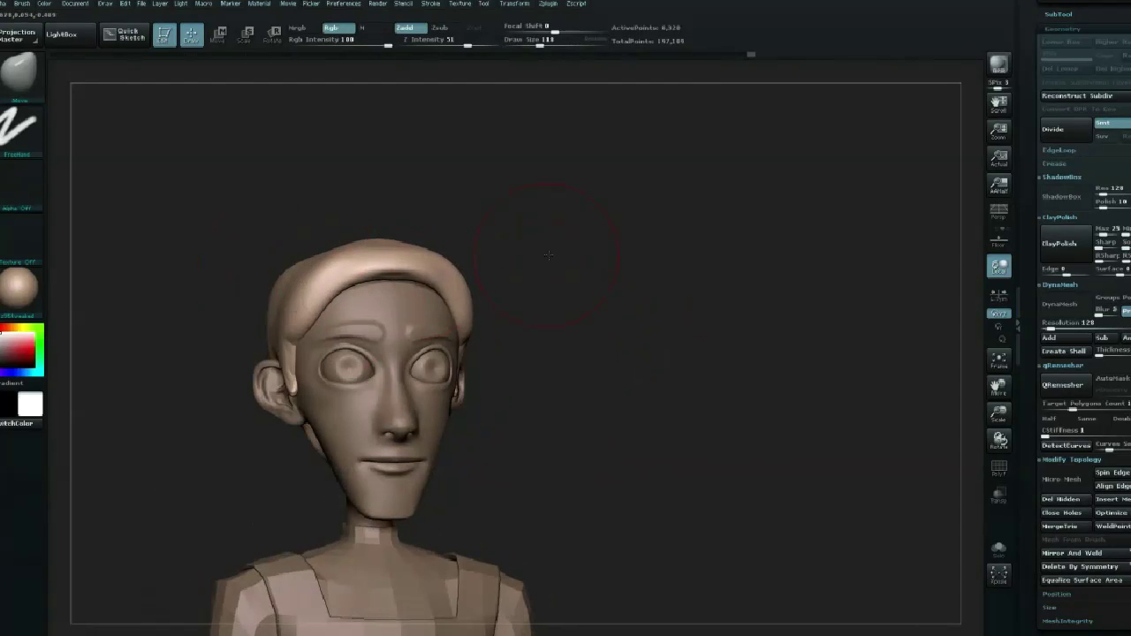
pyautogui.press('space')
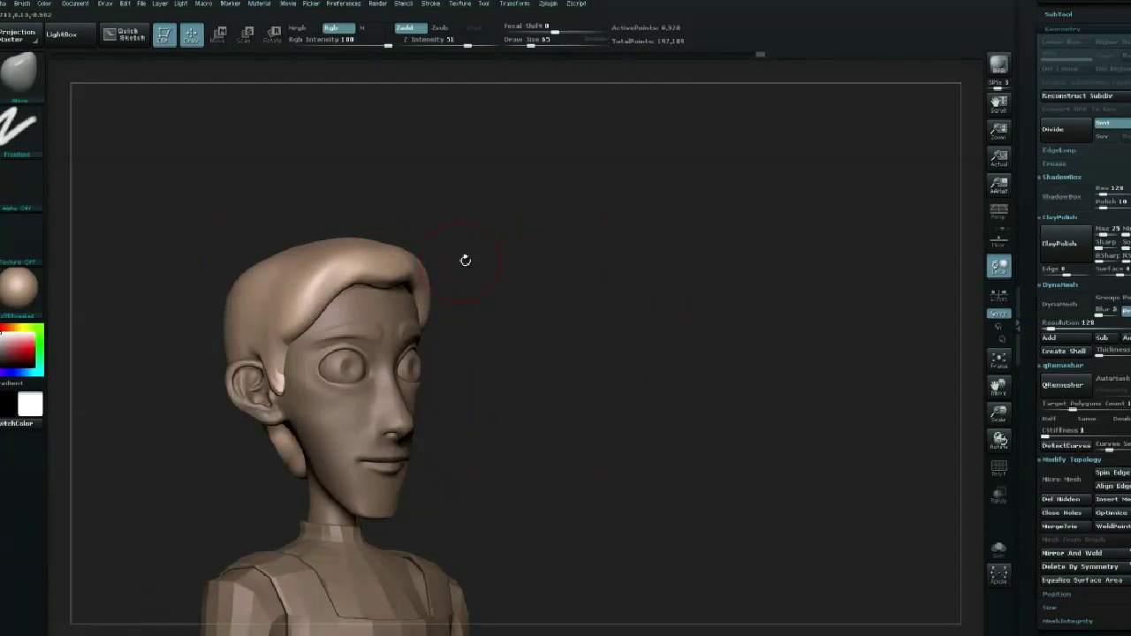
pyautogui.moveTo(466, 261); pyautogui.dragTo(501, 254)
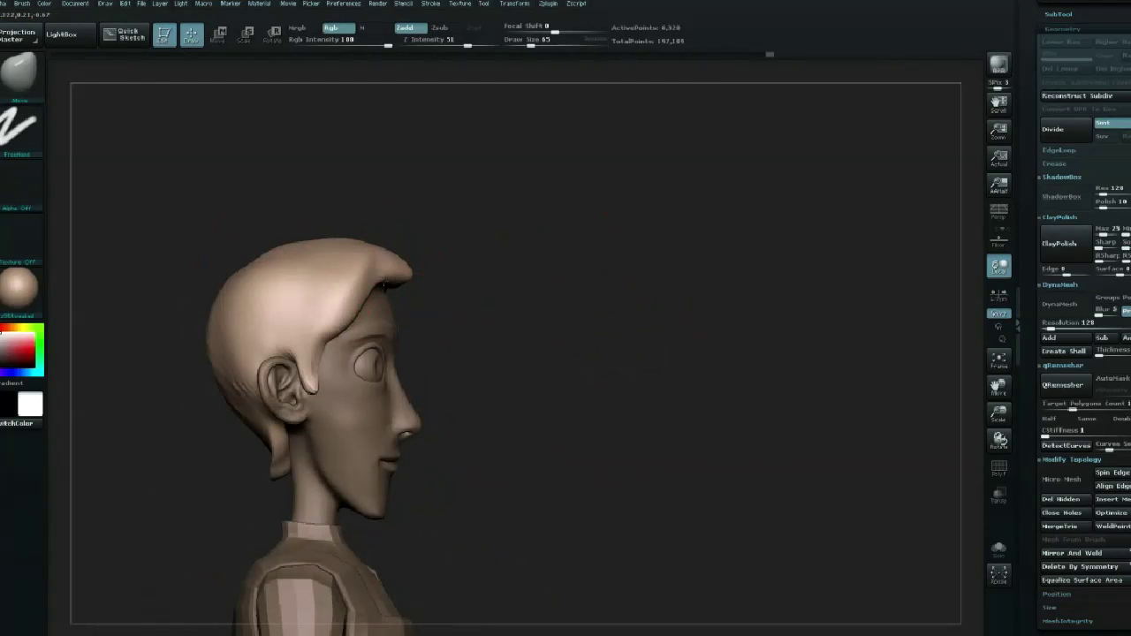
pyautogui.moveTo(383, 283); pyautogui.dragTo(367, 296)
pyautogui.moveTo(483, 289)
pyautogui.mouseDown()
pyautogui.moveTo(363, 292)
pyautogui.moveTo(385, 319)
pyautogui.mouseUp()
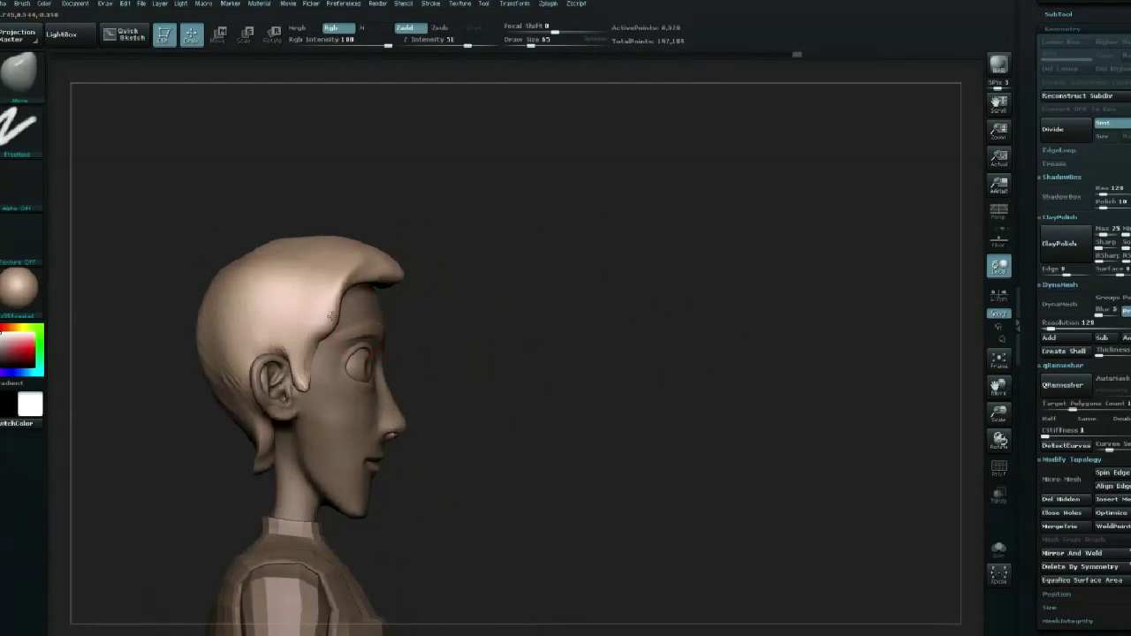
pyautogui.moveTo(312, 284)
pyautogui.mouseDown()
pyautogui.moveTo(538, 264)
pyautogui.moveTo(419, 281)
pyautogui.mouseUp()
pyautogui.press('space')
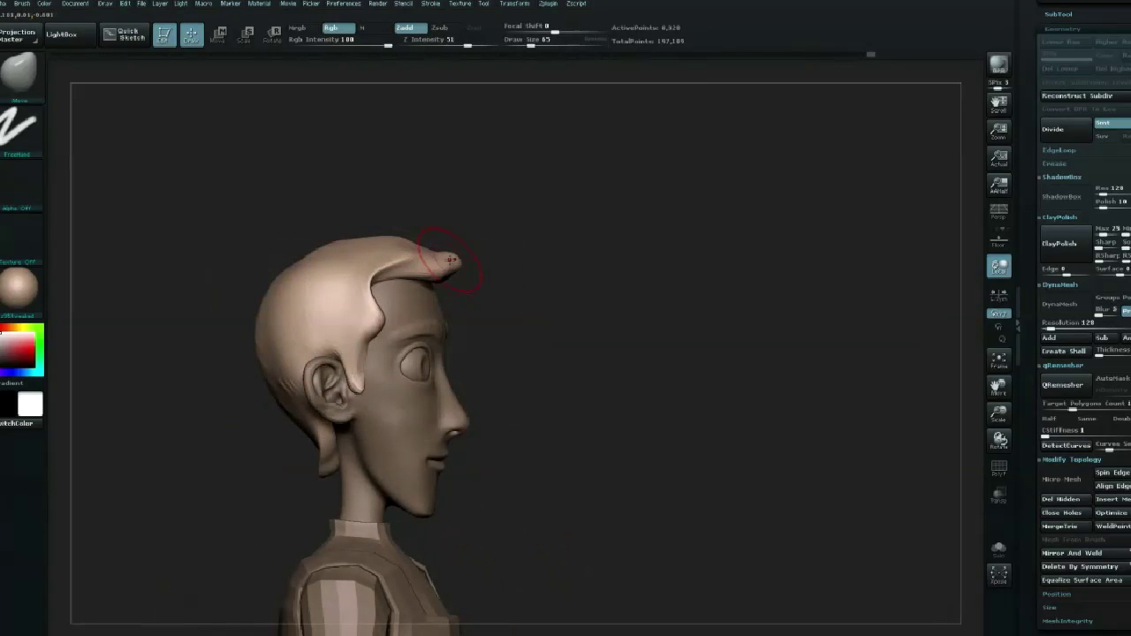
pyautogui.moveTo(478, 264)
pyautogui.mouseDown()
pyautogui.moveTo(678, 261)
pyautogui.moveTo(590, 273)
pyautogui.moveTo(687, 273)
pyautogui.mouseUp()
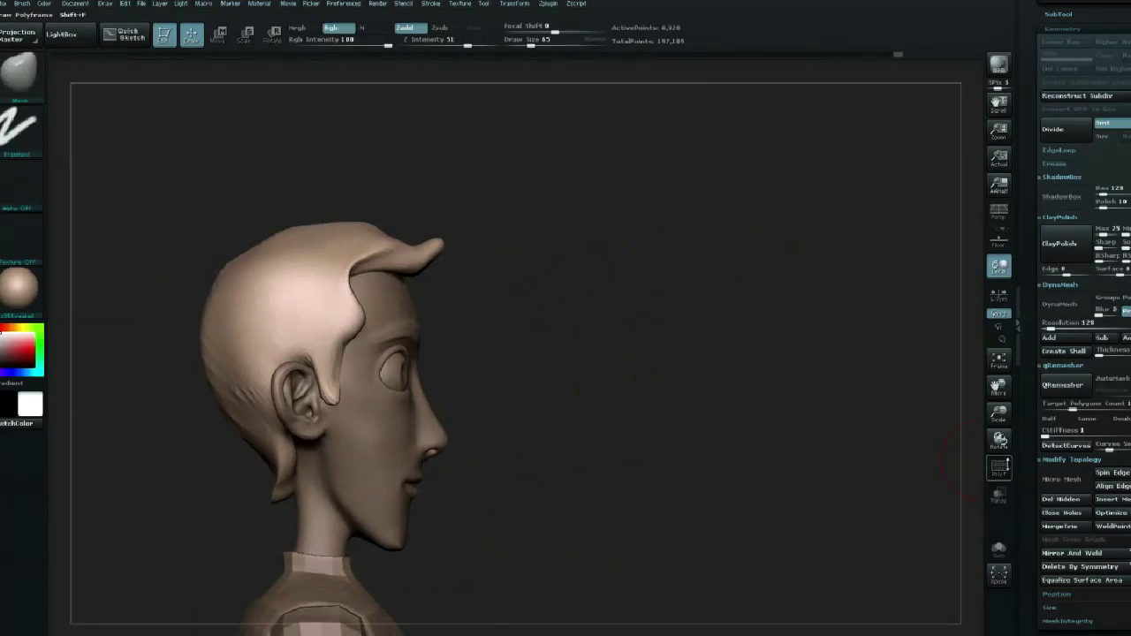
# Check polygroups with PolyF, then Shift-smooth the back and top of the head
pyautogui.click(999, 466)
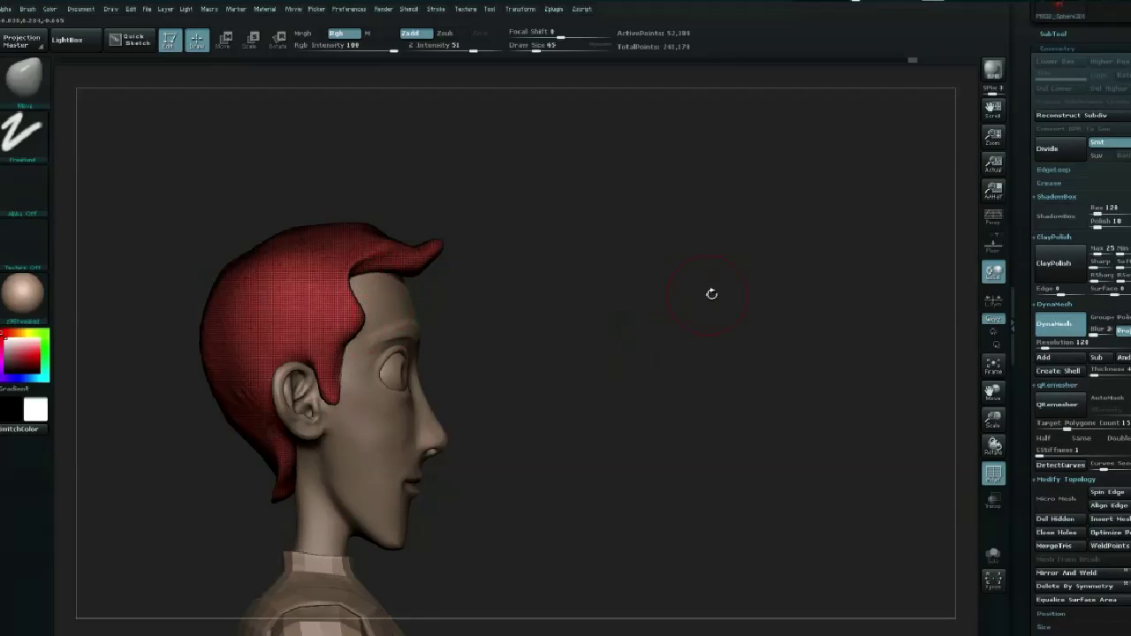
pyautogui.hotkey('shift', 'f')
pyautogui.moveTo(700, 299); pyautogui.dragTo(513, 331)
pyautogui.keyDown('shift'); pyautogui.moveTo(203, 345); pyautogui.dragTo(256, 407); pyautogui.keyUp('shift')
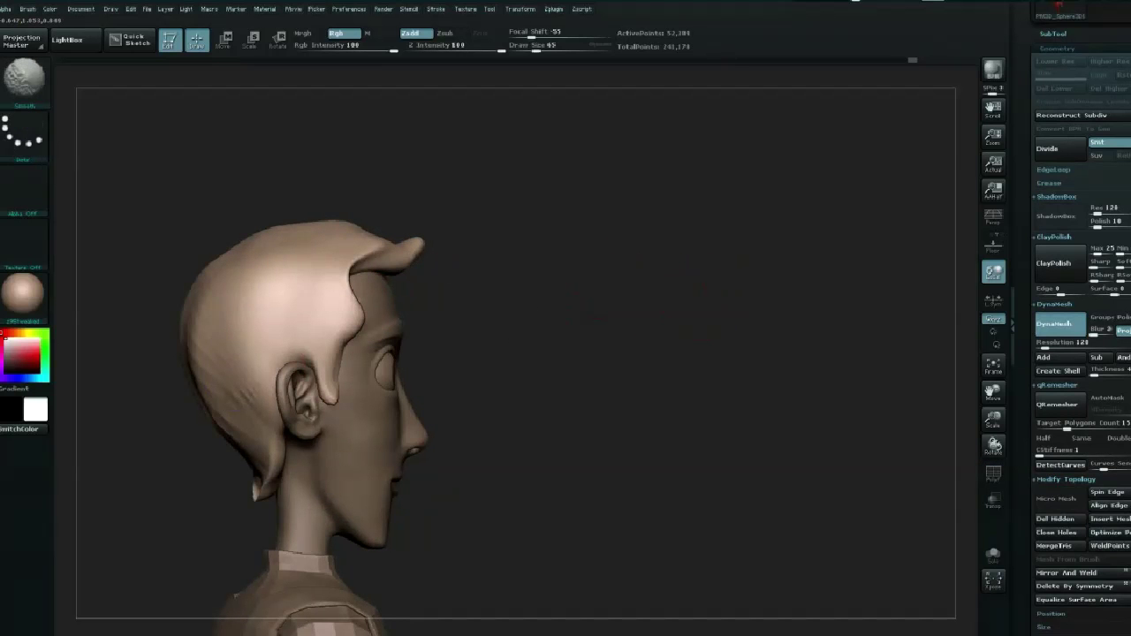
pyautogui.keyDown('shift'); pyautogui.moveTo(303, 290); pyautogui.dragTo(257, 460); pyautogui.keyUp('shift')
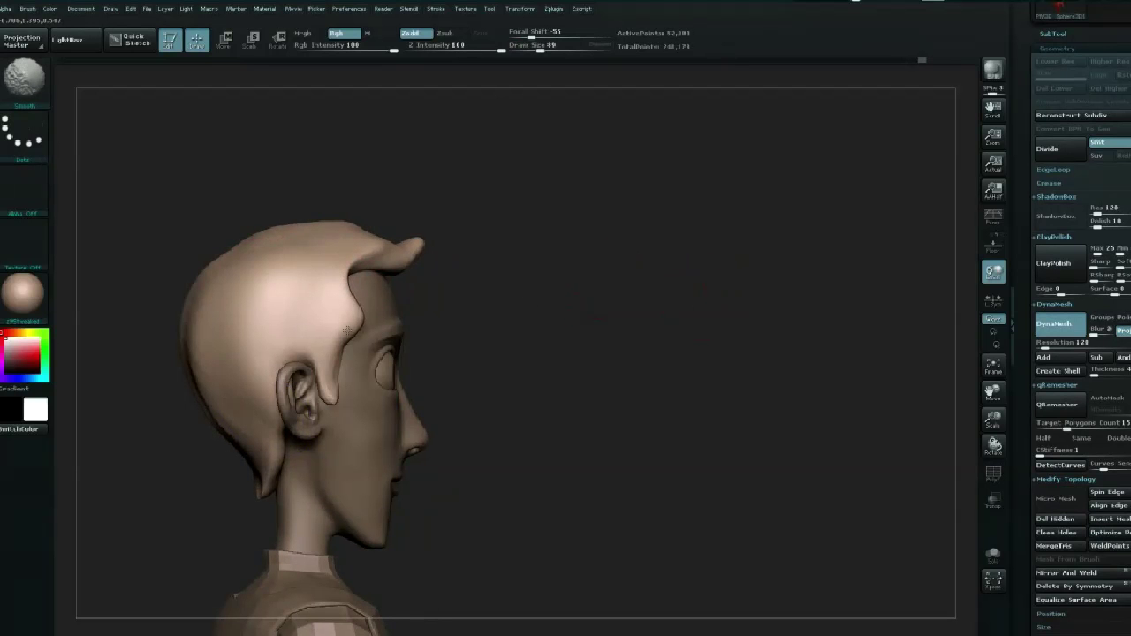
# Orbit around the head to inspect the smoothed back, nape and both profiles
pyautogui.keyDown('shift'); pyautogui.moveTo(408, 254); pyautogui.dragTo(285, 248); pyautogui.keyUp('shift')
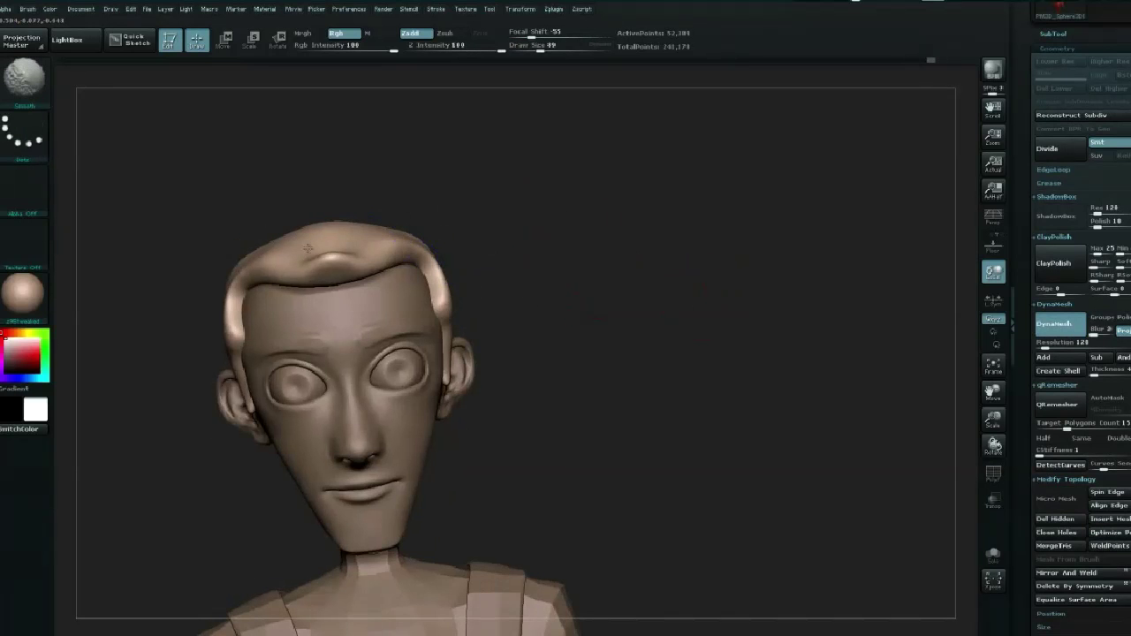
pyautogui.moveTo(646, 307); pyautogui.dragTo(439, 334)
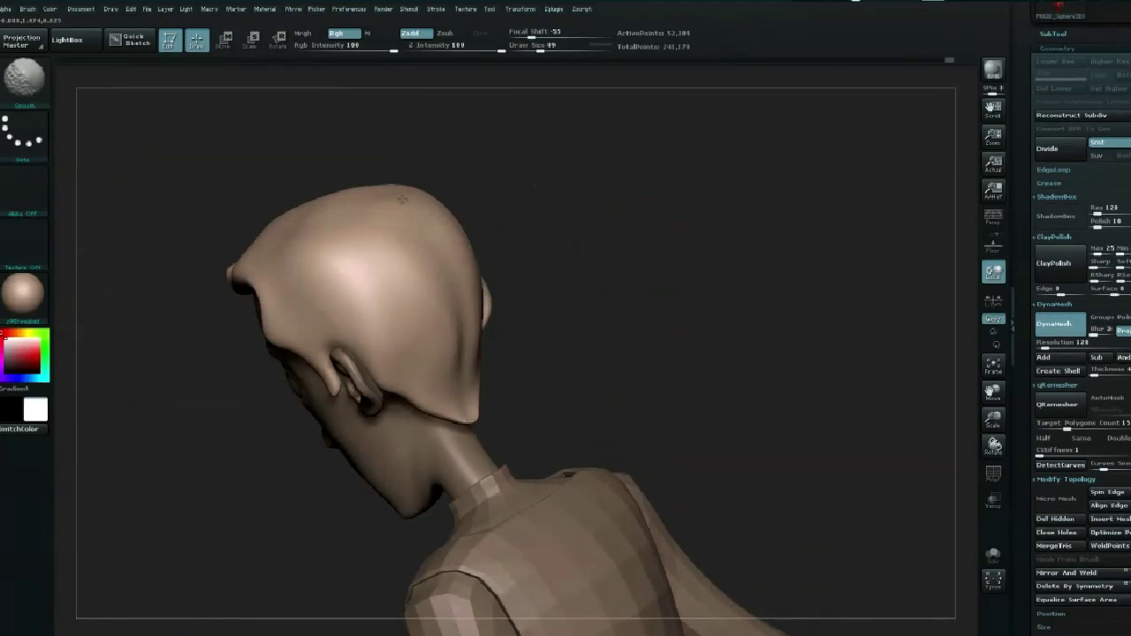
pyautogui.moveTo(631, 316); pyautogui.dragTo(477, 415)
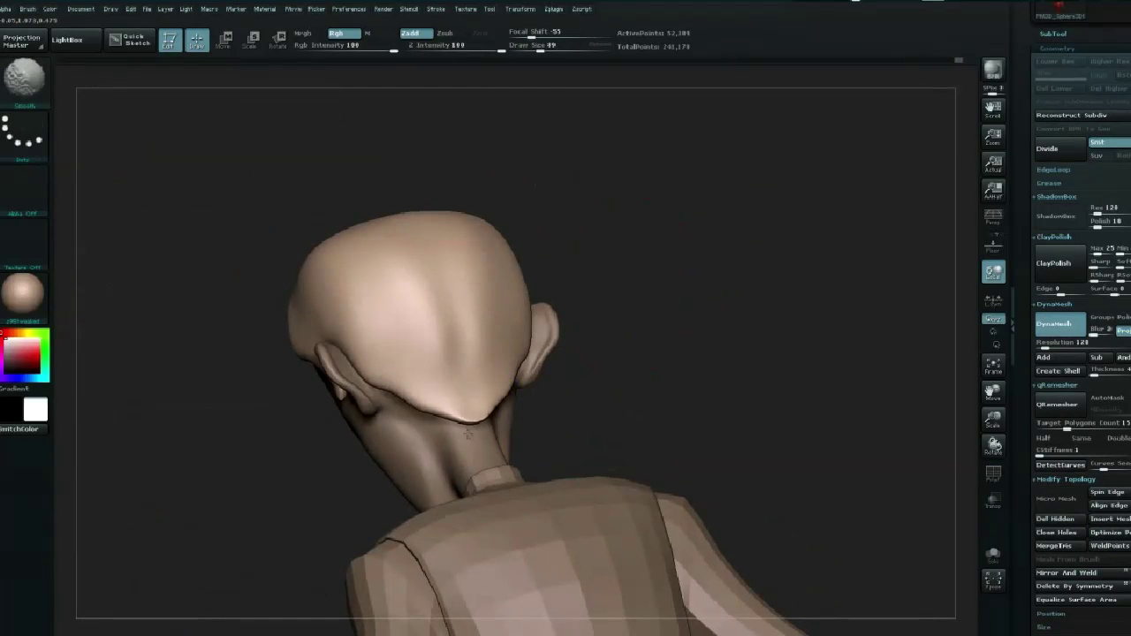
pyautogui.moveTo(692, 316)
pyautogui.mouseDown()
pyautogui.moveTo(880, 267)
pyautogui.moveTo(671, 253)
pyautogui.mouseUp()
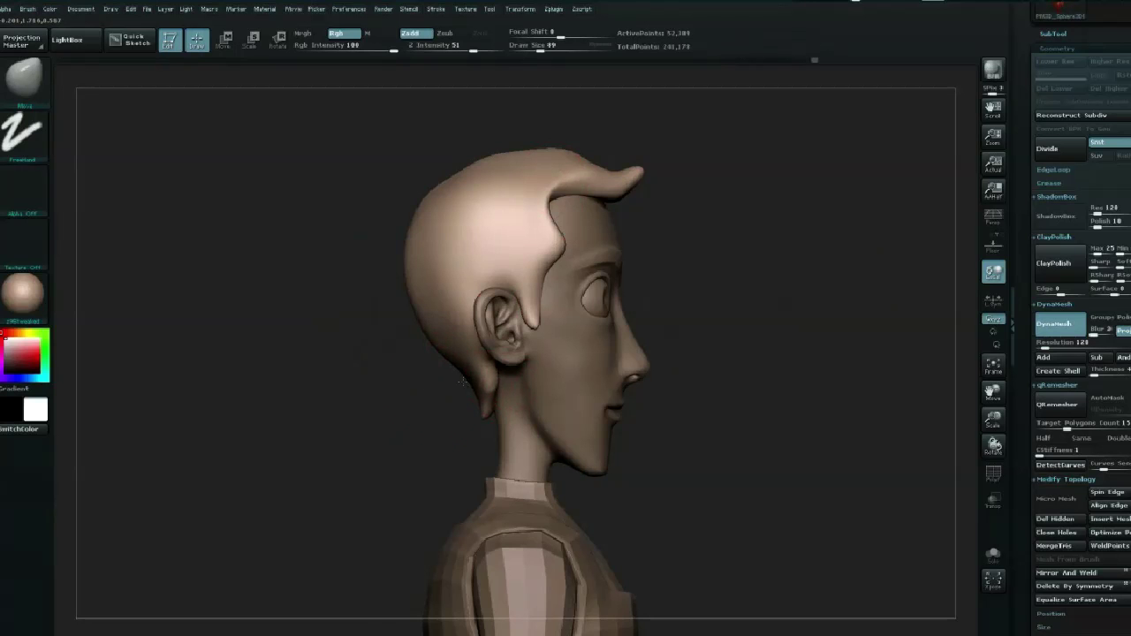
pyautogui.moveTo(461, 382); pyautogui.dragTo(499, 331)
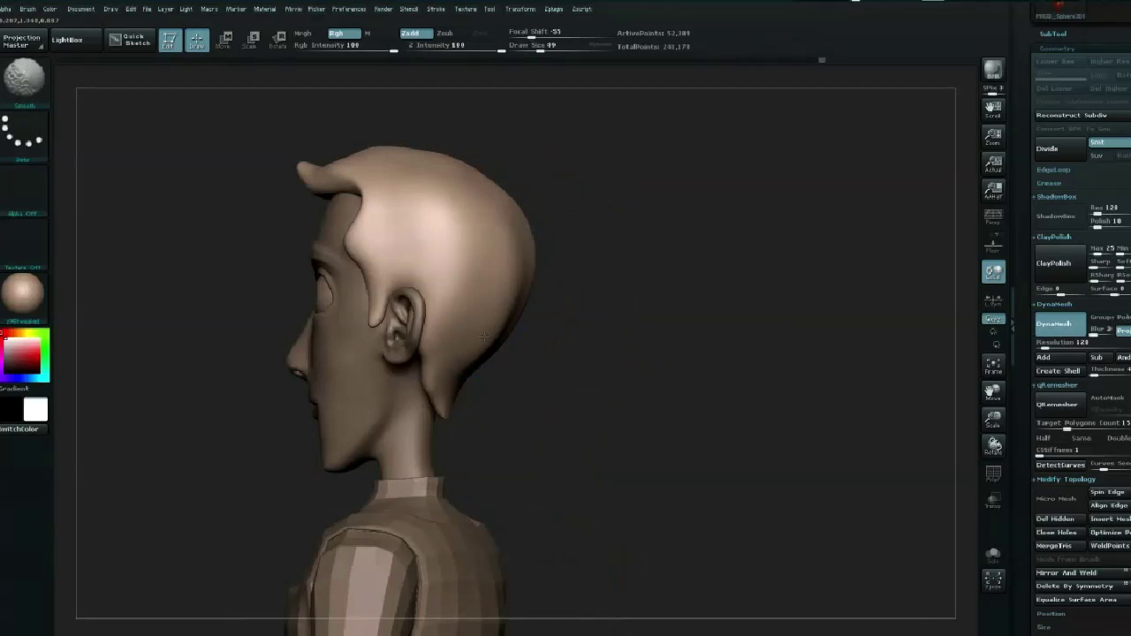
pyautogui.moveTo(694, 245)
pyautogui.mouseDown()
pyautogui.moveTo(664, 278)
pyautogui.moveTo(780, 347)
pyautogui.moveTo(433, 357)
pyautogui.mouseUp()
pyautogui.moveTo(1011, 196); pyautogui.dragTo(1015, 299)
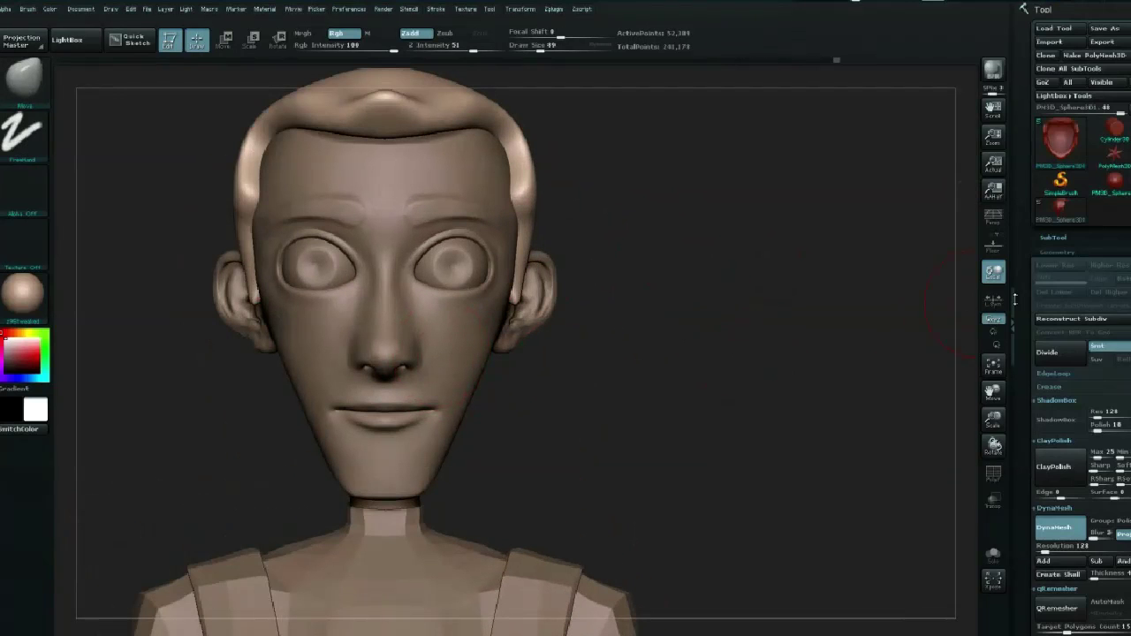
# Unhide and select the HatLOW subtool, then Divide it once in Geometry
pyautogui.click(1053, 238)
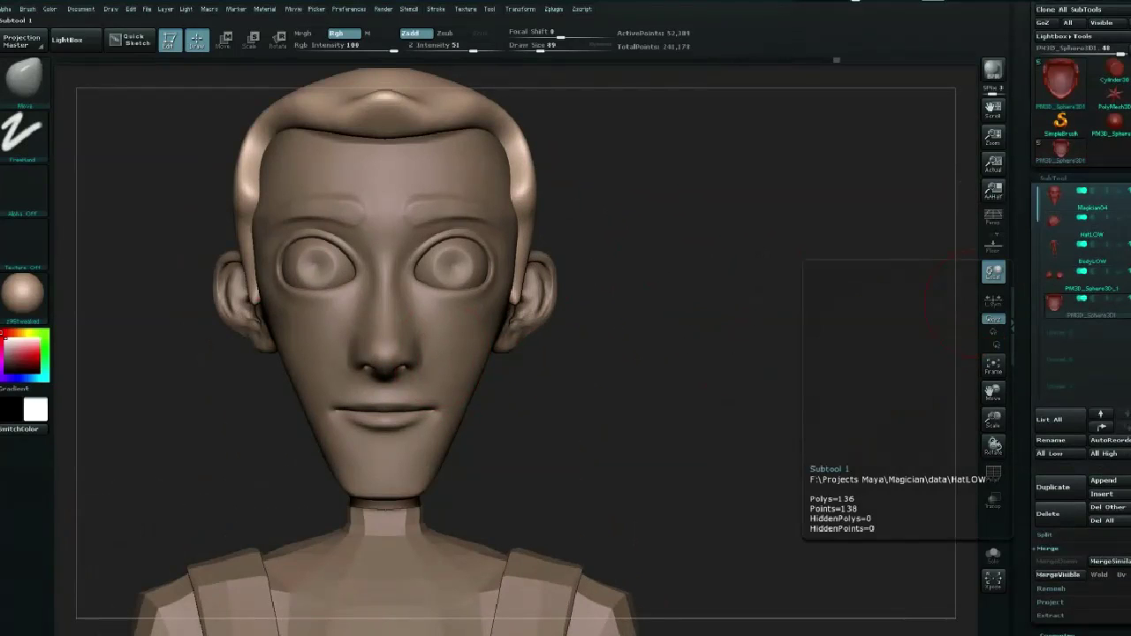
pyautogui.click(1120, 234)
pyautogui.click(1119, 234)
pyautogui.keyDown('alt'); pyautogui.moveTo(526, 128); pyautogui.dragTo(637, 265); pyautogui.keyUp('alt')
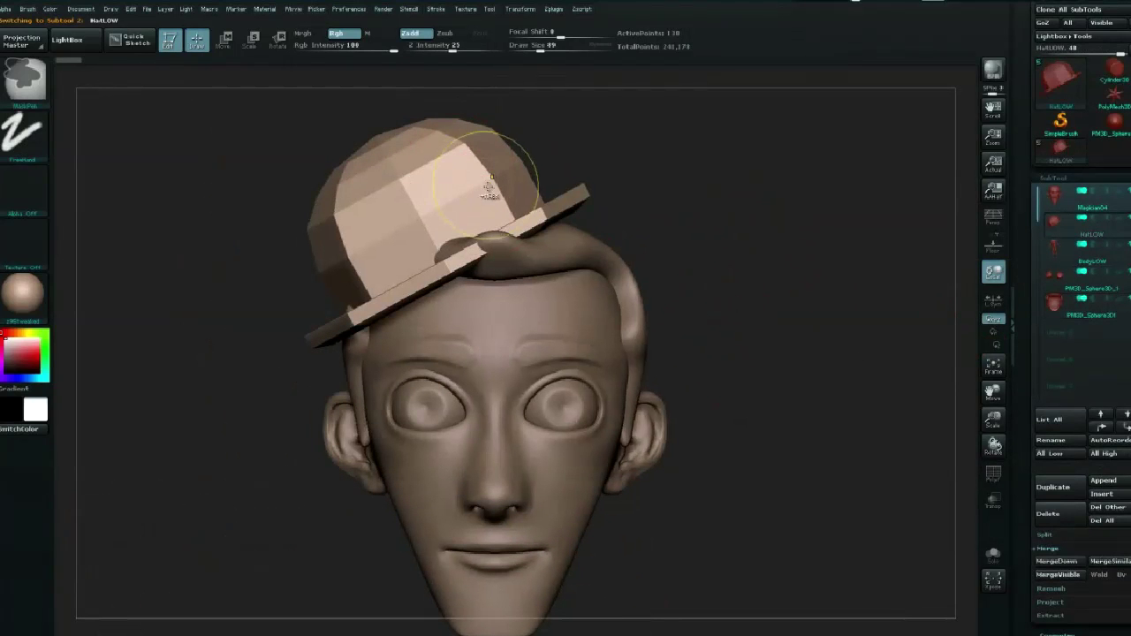
pyautogui.moveTo(1021, 437); pyautogui.dragTo(1060, 280)
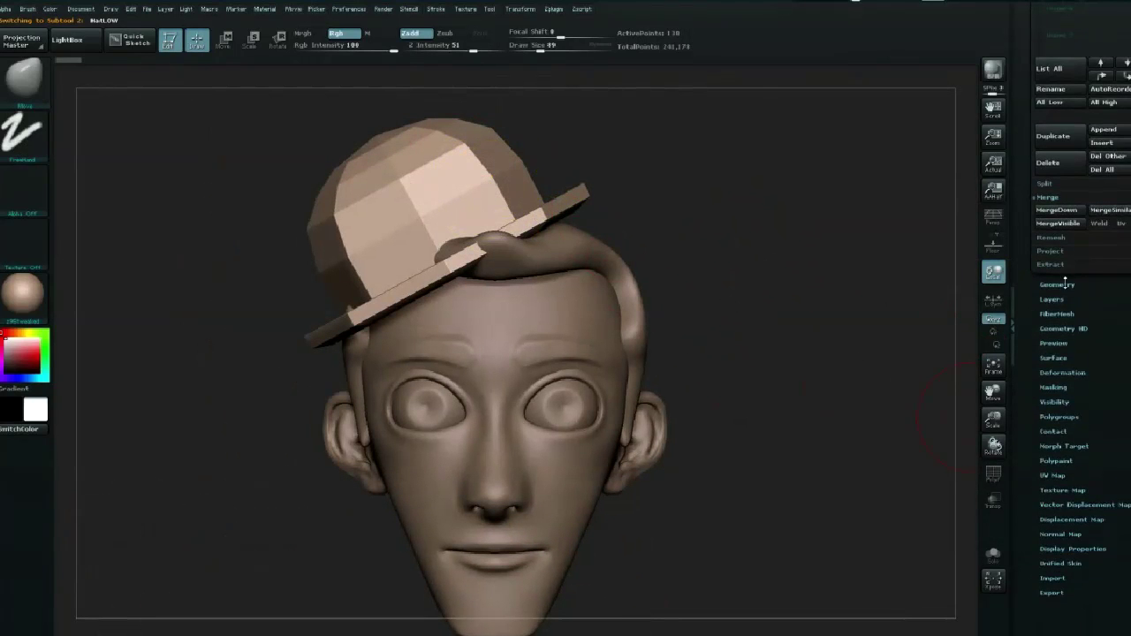
pyautogui.click(1059, 281)
pyautogui.click(1055, 85)
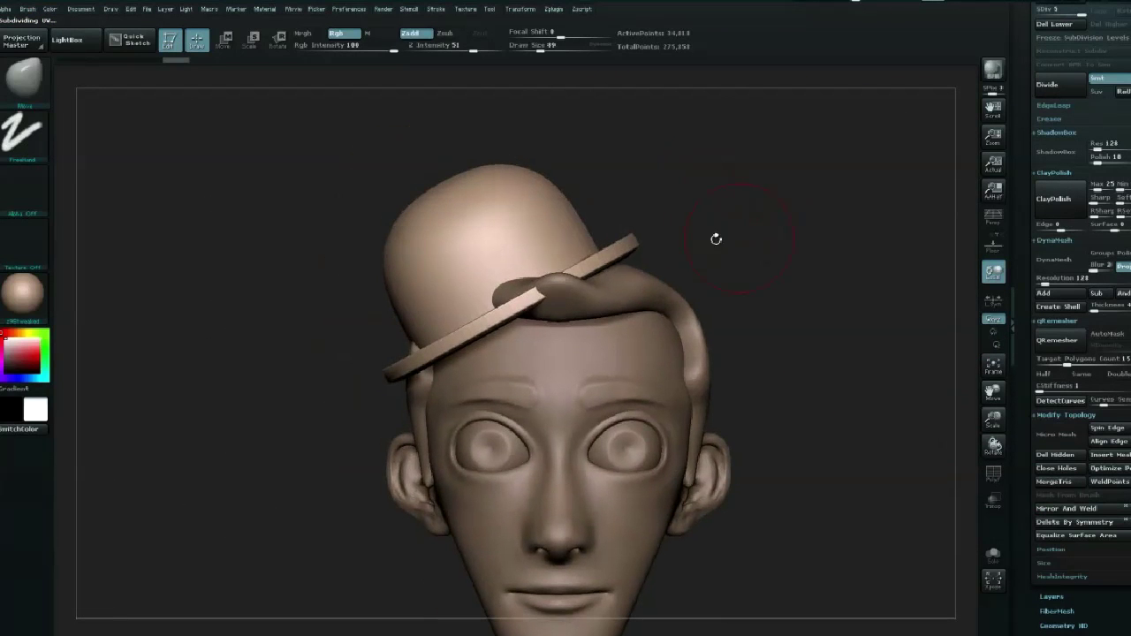
# Transpose Move the hat up and left onto the head, then switch to Scale
pyautogui.press('w')
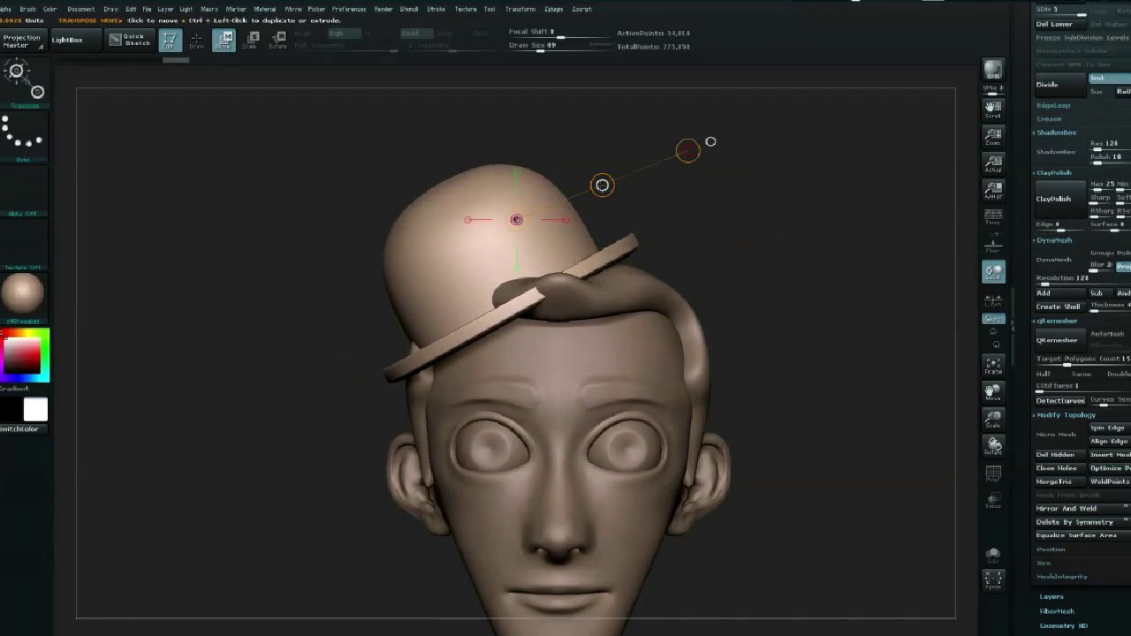
pyautogui.moveTo(602, 184); pyautogui.dragTo(574, 166)
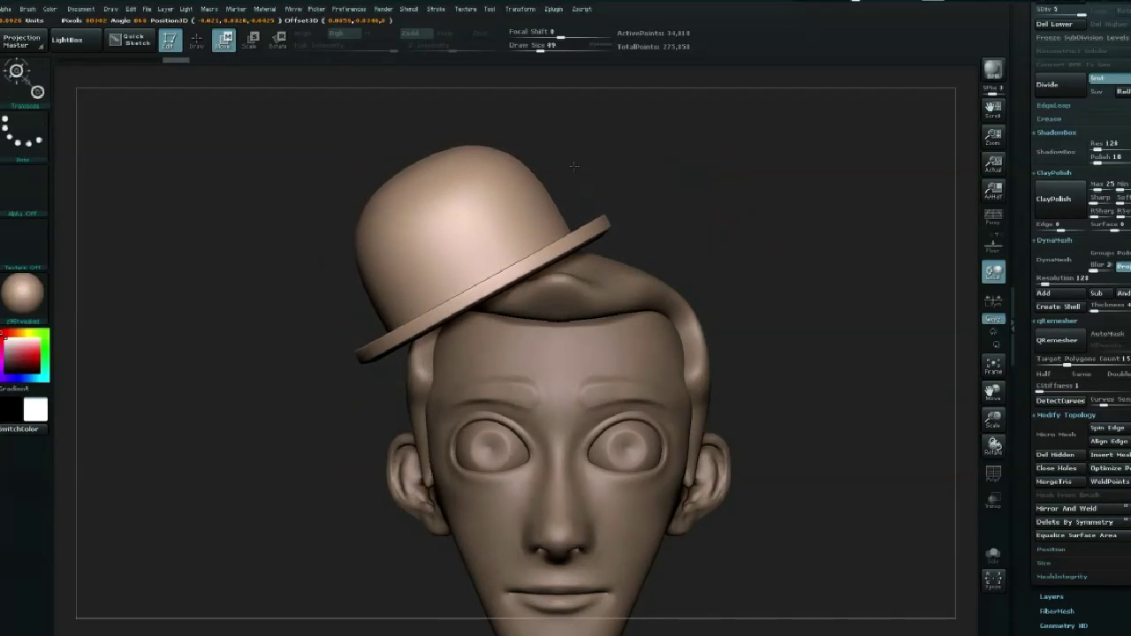
pyautogui.moveTo(710, 141)
pyautogui.mouseDown()
pyautogui.moveTo(336, 138)
pyautogui.moveTo(428, 127)
pyautogui.moveTo(782, 254)
pyautogui.moveTo(702, 146)
pyautogui.mouseUp()
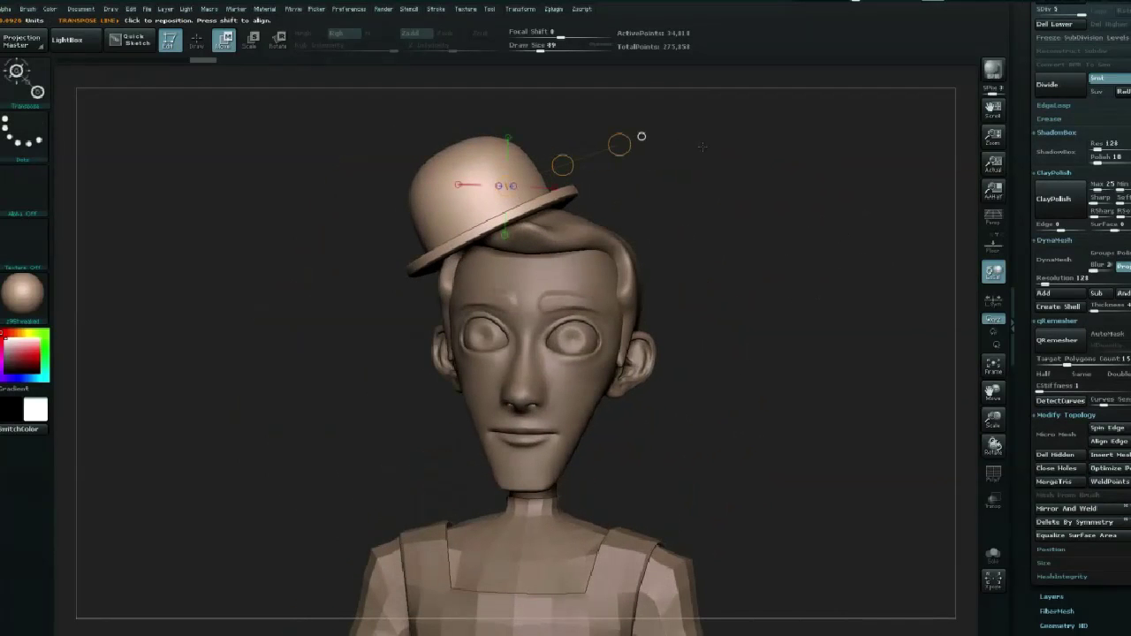
pyautogui.press('e')
pyautogui.moveTo(710, 150)
pyautogui.mouseDown()
pyautogui.moveTo(813, 203)
pyautogui.moveTo(722, 237)
pyautogui.mouseUp()
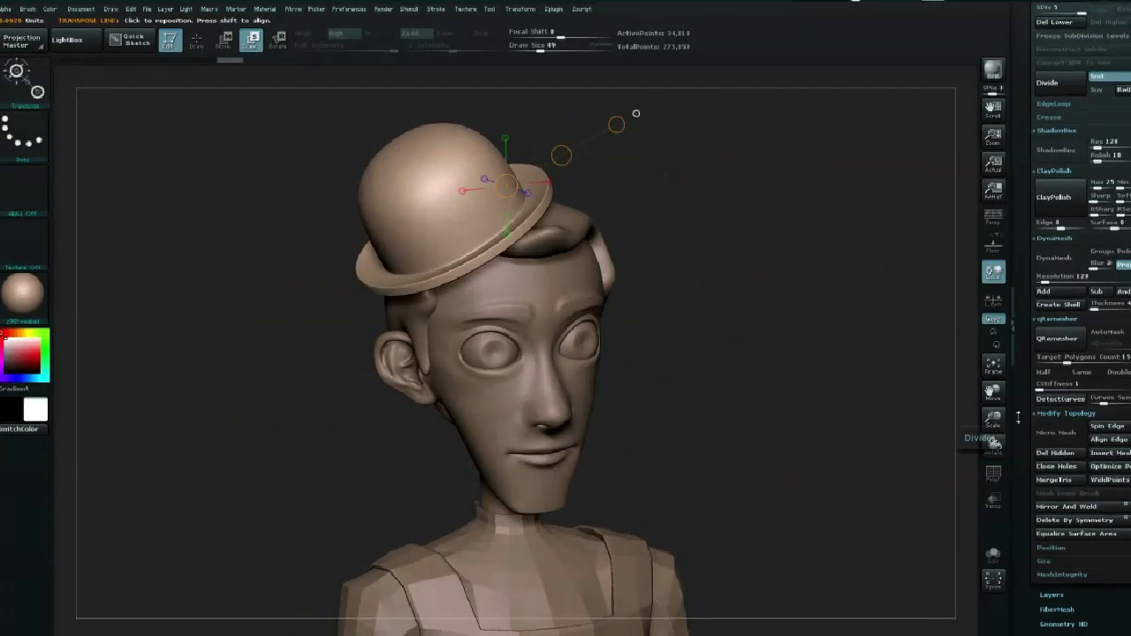
# Drag the Deformation Polish slider to smooth the hat, then return to Draw mode
pyautogui.scroll(-3, 1075, 471)
pyautogui.click(1061, 527)
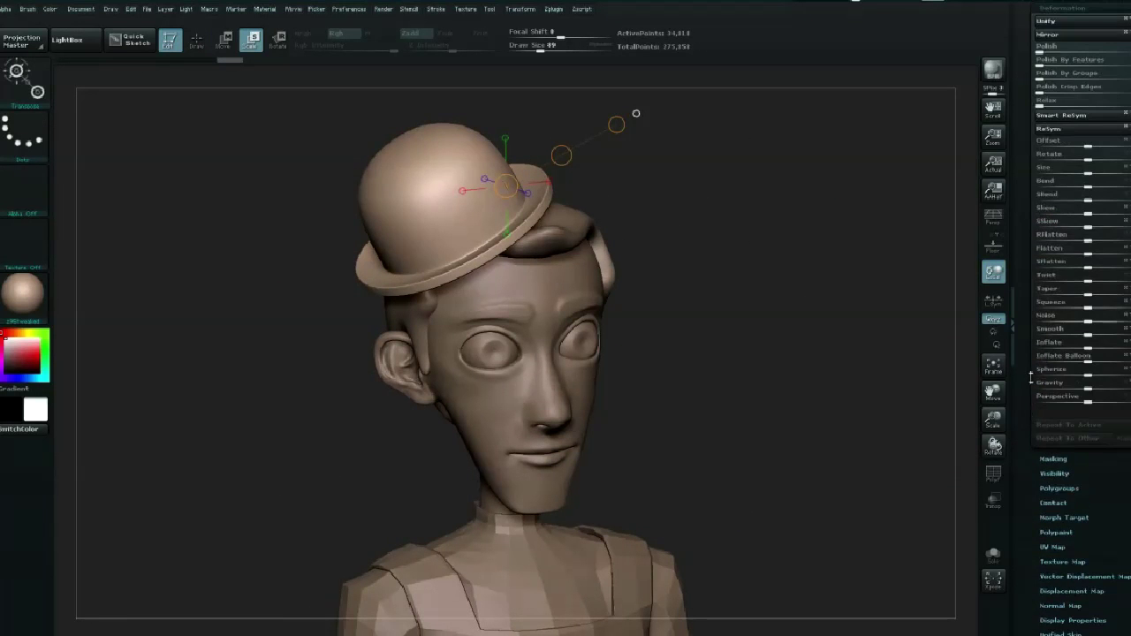
pyautogui.click(1039, 254)
pyautogui.moveTo(1041, 252); pyautogui.dragTo(1092, 252)
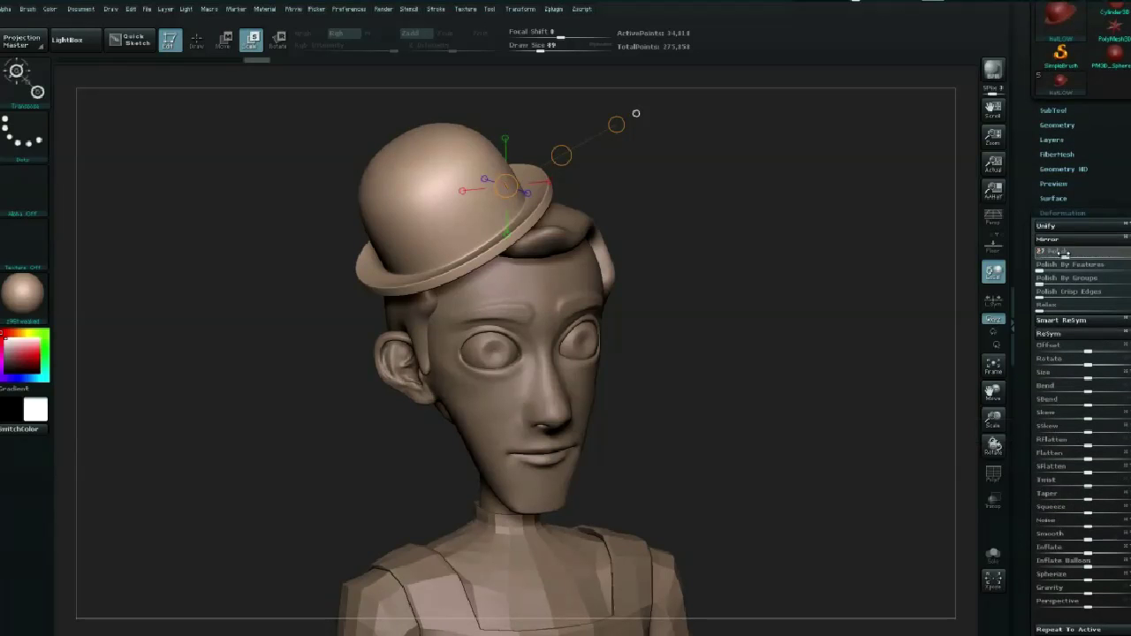
pyautogui.moveTo(928, 265)
pyautogui.mouseDown()
pyautogui.moveTo(837, 255)
pyautogui.moveTo(875, 278)
pyautogui.mouseUp()
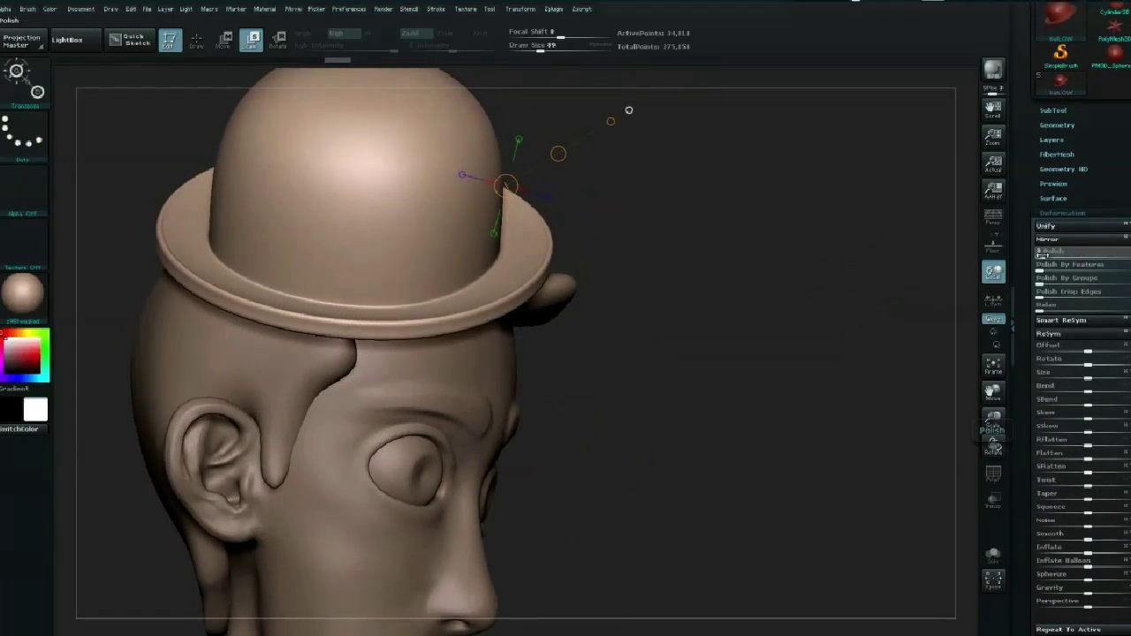
pyautogui.moveTo(812, 304); pyautogui.dragTo(813, 259)
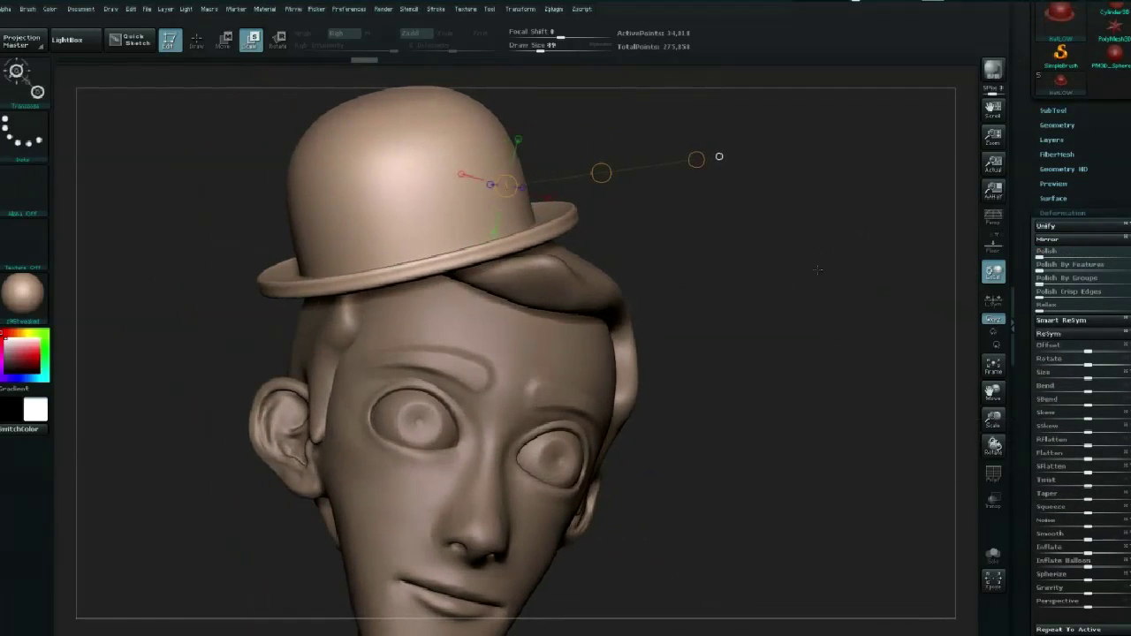
pyautogui.moveTo(813, 259); pyautogui.dragTo(848, 265)
pyautogui.press('q')
pyautogui.press('space')
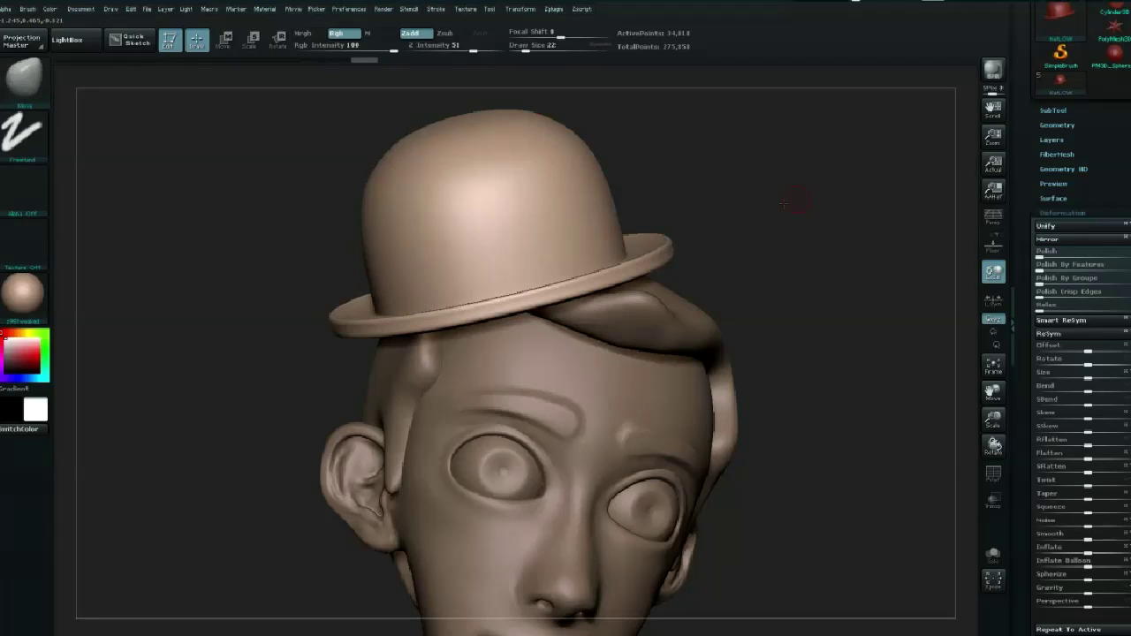
# Orbit around the hat and head, adjusting the Move brush size to 105, 42 and 58
pyautogui.moveTo(790, 200); pyautogui.dragTo(596, 263)
pyautogui.moveTo(778, 212); pyautogui.dragTo(627, 249)
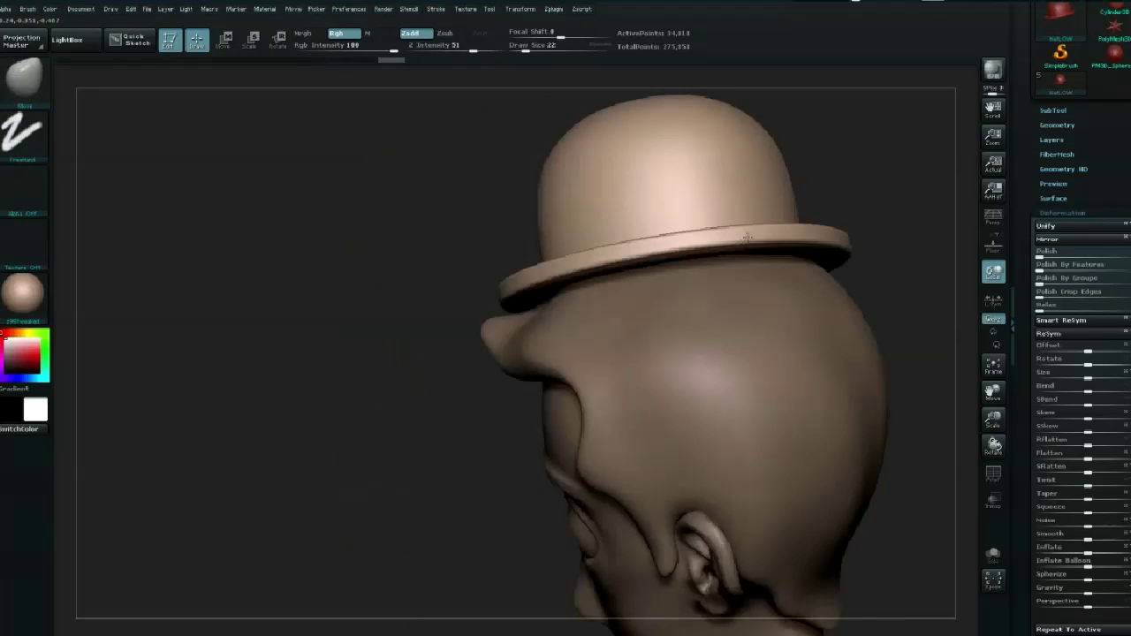
pyautogui.moveTo(828, 252); pyautogui.dragTo(673, 251)
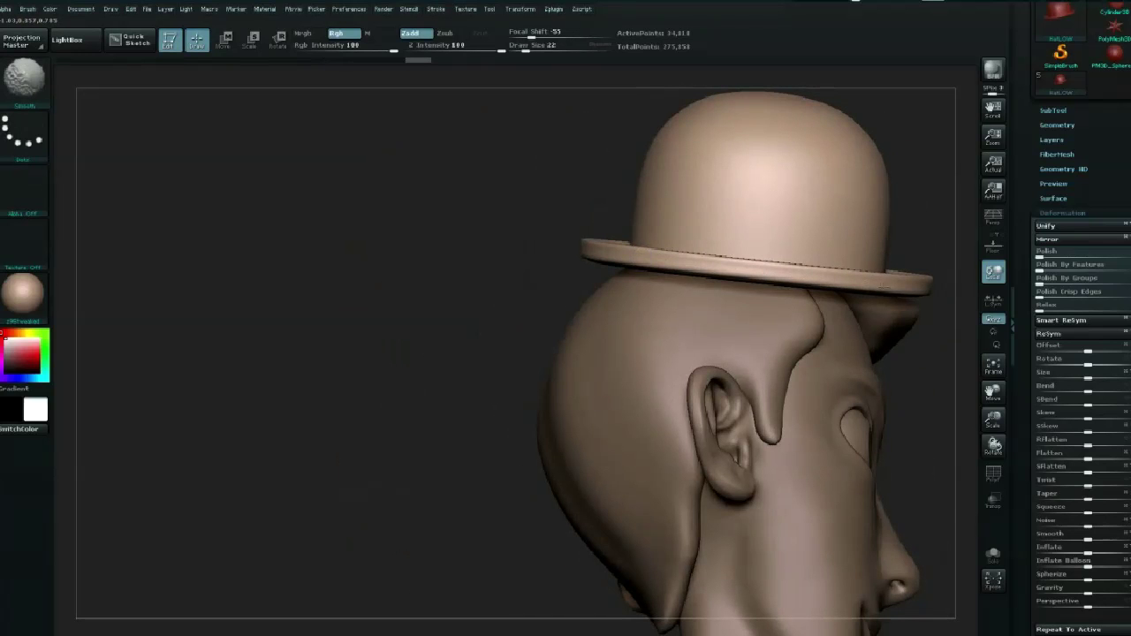
pyautogui.moveTo(618, 257); pyautogui.dragTo(434, 262)
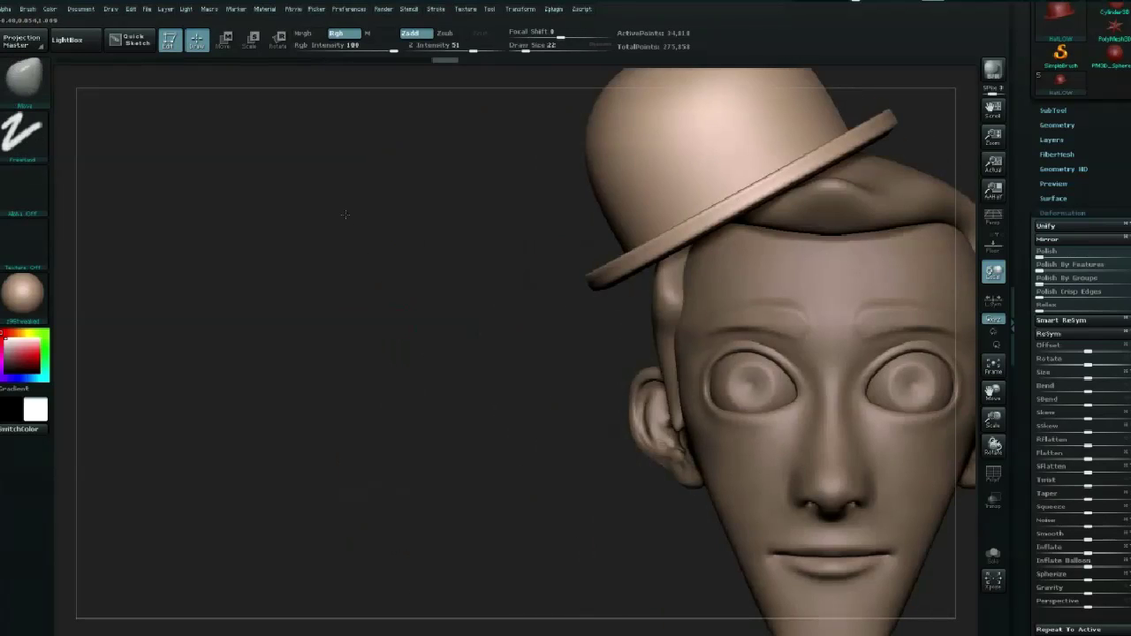
pyautogui.press('space')
pyautogui.moveTo(618, 221); pyautogui.dragTo(658, 221)
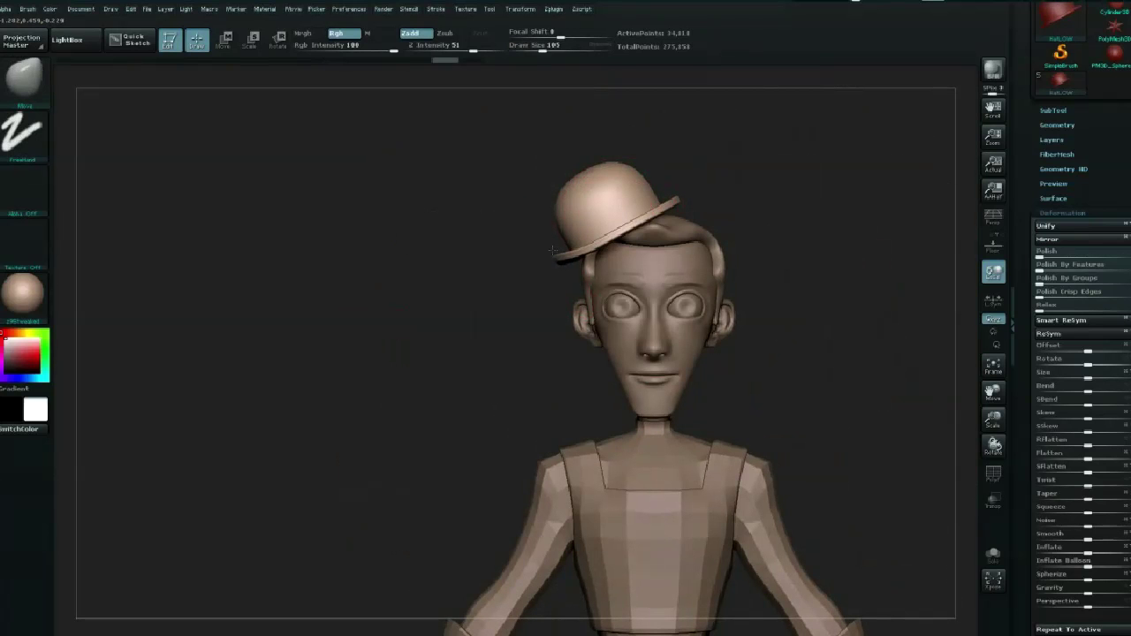
pyautogui.press('space')
pyautogui.moveTo(673, 195); pyautogui.dragTo(613, 238)
pyautogui.press('space')
# With a size-47 Move brush, curve the hat brim with one stroke and frame the face closely
pyautogui.moveTo(775, 238)
pyautogui.mouseDown()
pyautogui.moveTo(516, 226)
pyautogui.moveTo(527, 252)
pyautogui.moveTo(485, 251)
pyautogui.mouseUp()
pyautogui.press('space')
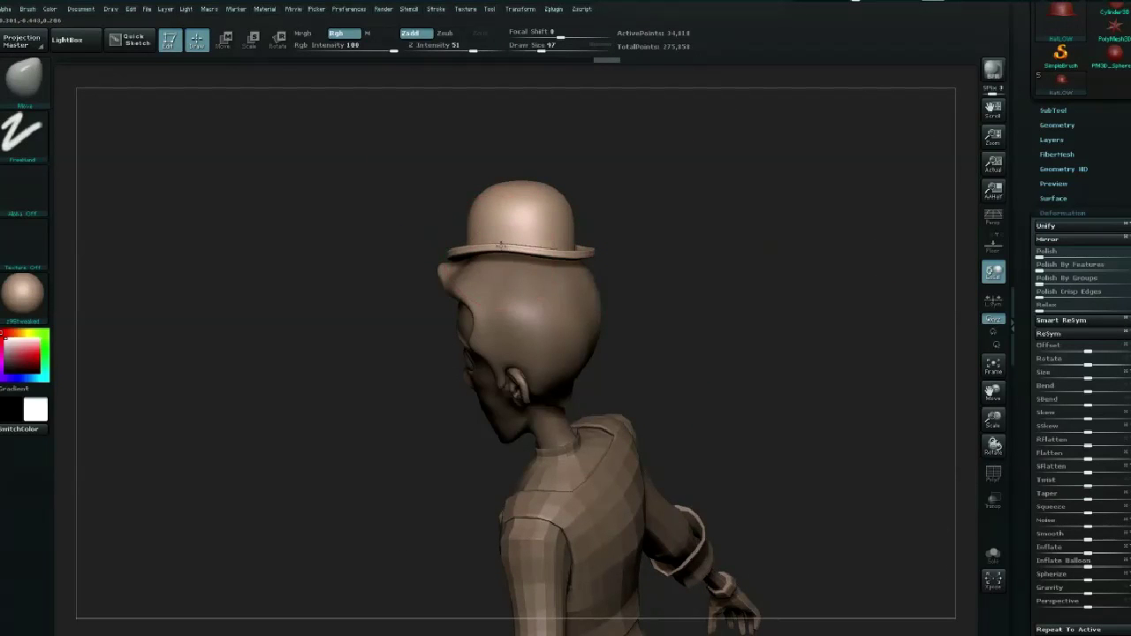
pyautogui.moveTo(558, 243); pyautogui.dragTo(620, 240)
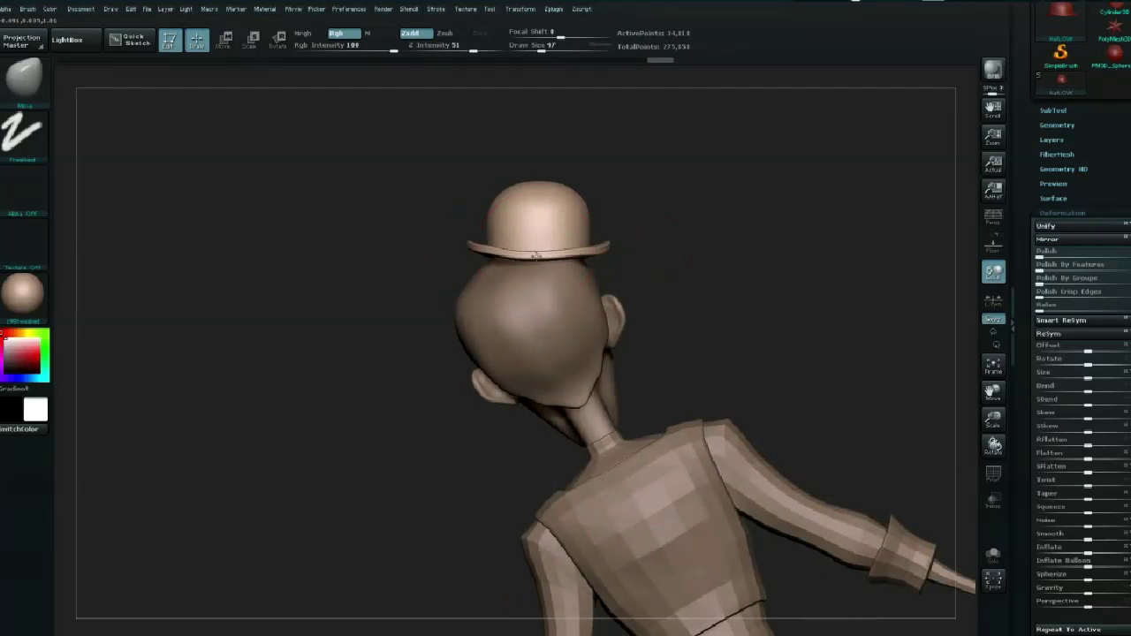
pyautogui.moveTo(389, 284)
pyautogui.mouseDown()
pyautogui.moveTo(728, 262)
pyautogui.moveTo(697, 220)
pyautogui.moveTo(717, 264)
pyautogui.moveTo(711, 291)
pyautogui.mouseUp()
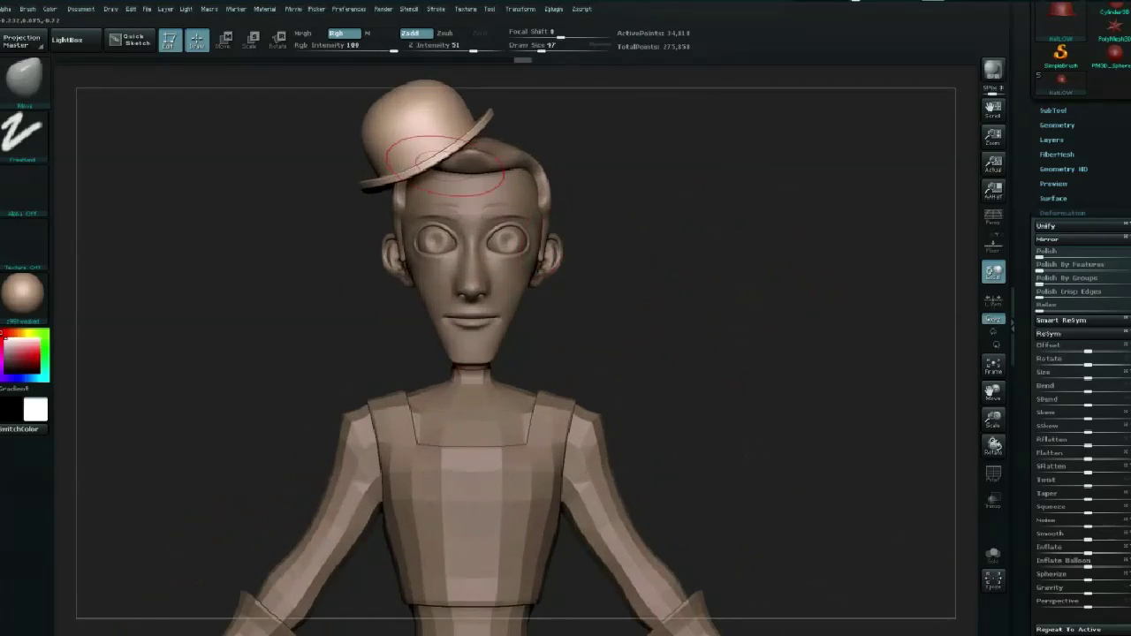
pyautogui.moveTo(433, 133); pyautogui.dragTo(453, 150)
pyautogui.moveTo(707, 190); pyautogui.dragTo(579, 128)
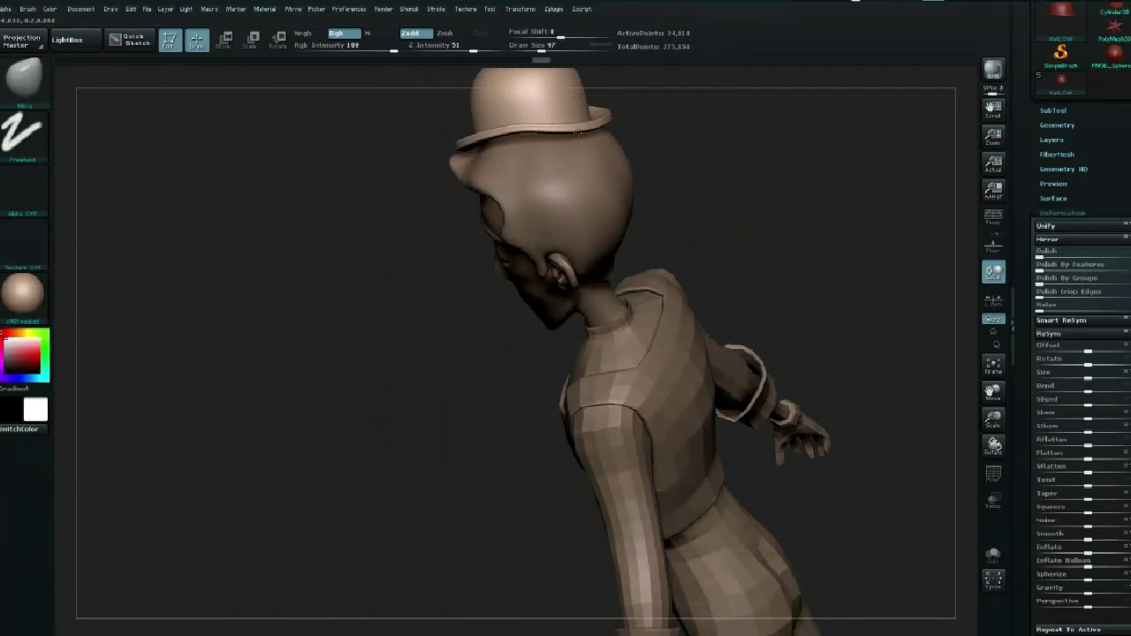
pyautogui.moveTo(782, 185); pyautogui.dragTo(740, 374)
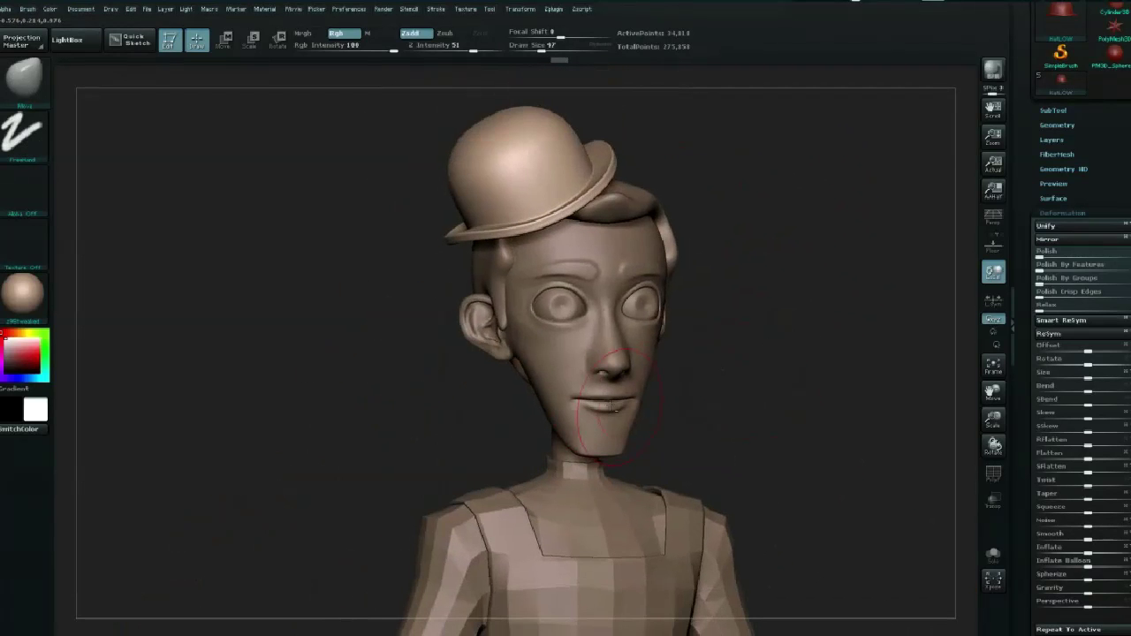
pyautogui.moveTo(665, 398)
pyautogui.mouseDown()
pyautogui.moveTo(745, 324)
pyautogui.moveTo(783, 328)
pyautogui.moveTo(818, 298)
pyautogui.mouseUp()
pyautogui.press('space')
pyautogui.moveTo(504, 316)
pyautogui.keyDown('alt'); pyautogui.mouseDown()
pyautogui.moveTo(707, 260)
pyautogui.moveTo(485, 291)
pyautogui.mouseUp(); pyautogui.keyUp('alt')
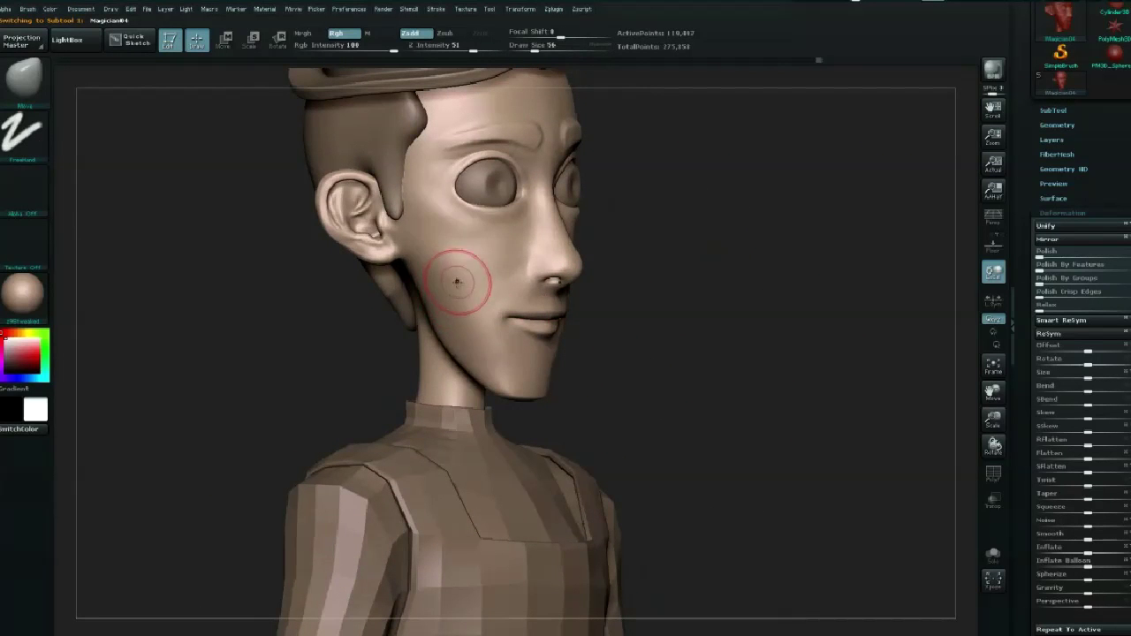
# Shrink the Pinch brush slightly and Shift-smooth the chin from side and three-quarter views
pyautogui.press('b')
pyautogui.press('p')
pyautogui.press('i')
pyautogui.press('space')
pyautogui.moveTo(458, 253); pyautogui.dragTo(449, 253)
pyautogui.moveTo(574, 300)
pyautogui.mouseDown()
pyautogui.moveTo(656, 273)
pyautogui.moveTo(389, 293)
pyautogui.mouseUp()
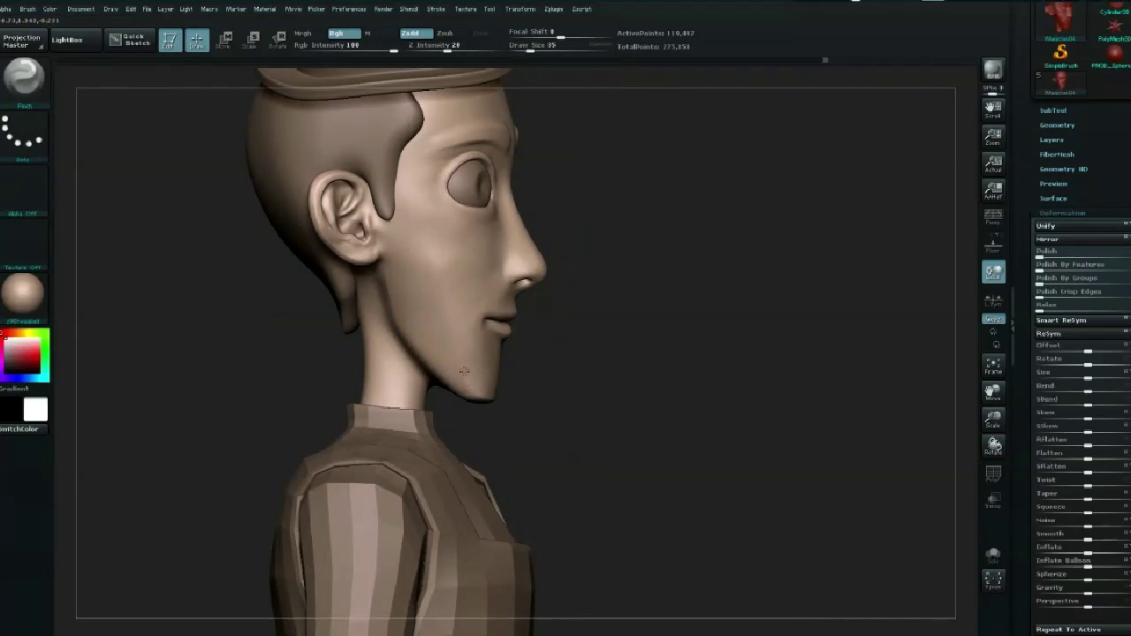
pyautogui.moveTo(657, 253)
pyautogui.mouseDown()
pyautogui.moveTo(751, 301)
pyautogui.moveTo(562, 356)
pyautogui.mouseUp()
pyautogui.press('space')
pyautogui.press('shift')
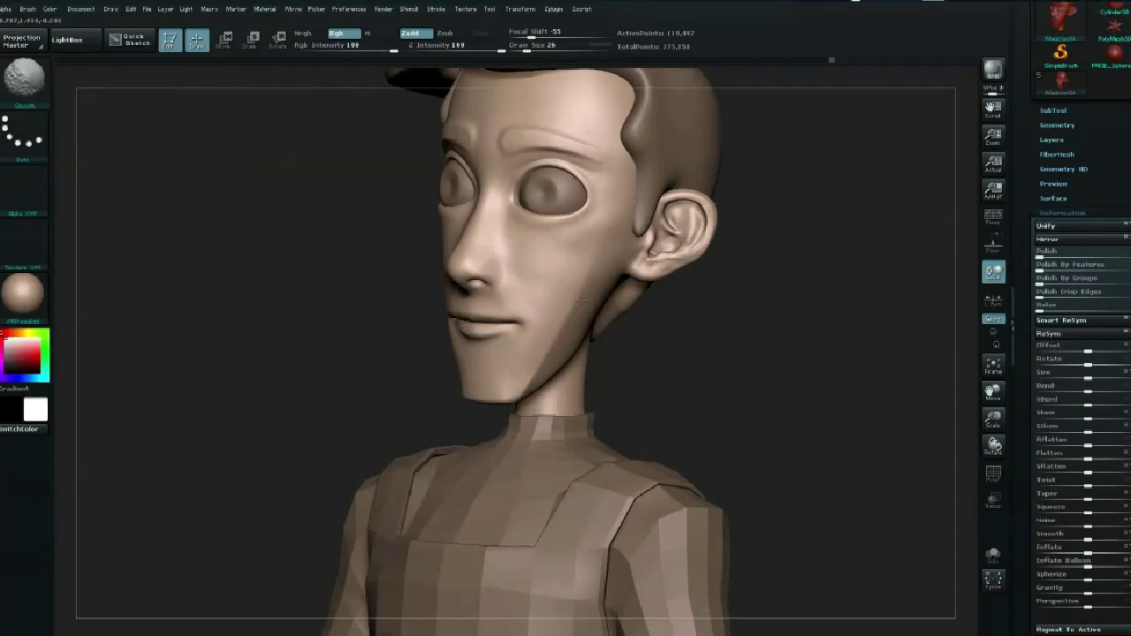
pyautogui.moveTo(518, 389)
pyautogui.mouseDown()
pyautogui.moveTo(477, 398)
pyautogui.moveTo(522, 402)
pyautogui.mouseUp()
# Reshape the cheek and jaw outline symmetrically on both sides with an enlarged Move brush
pyautogui.press('space')
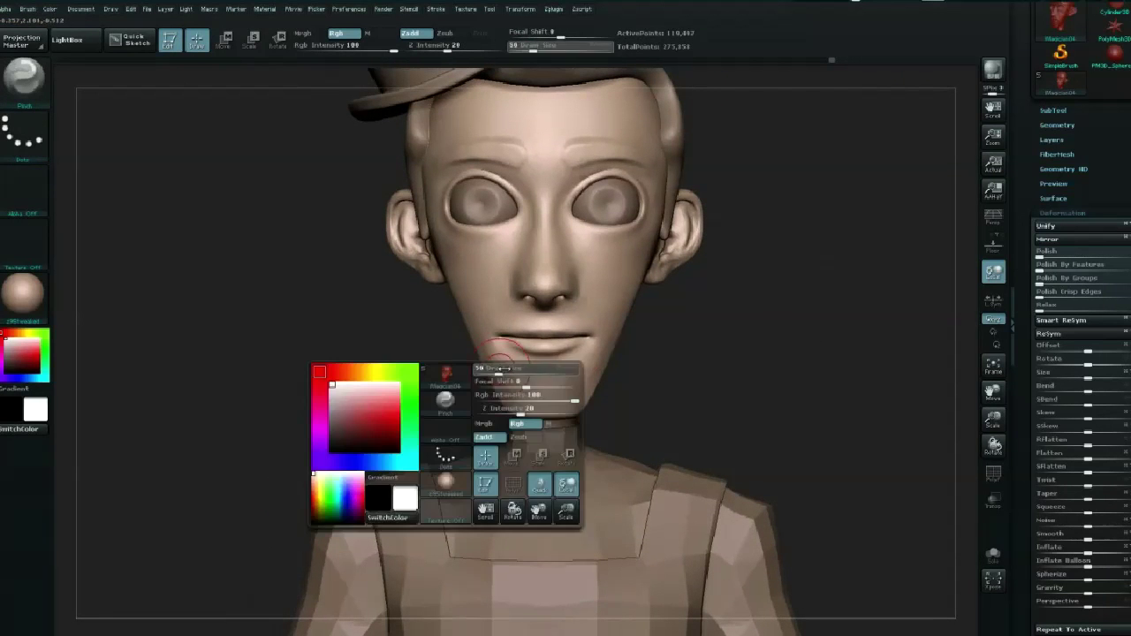
pyautogui.press('space')
pyautogui.press('space')
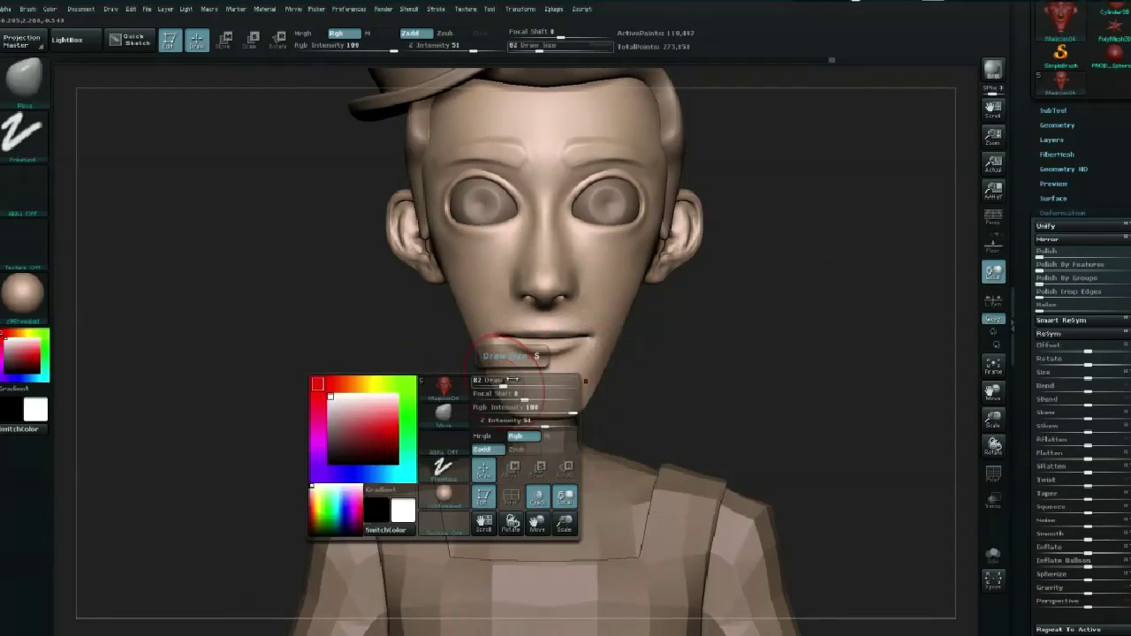
pyautogui.moveTo(500, 402); pyautogui.dragTo(498, 401)
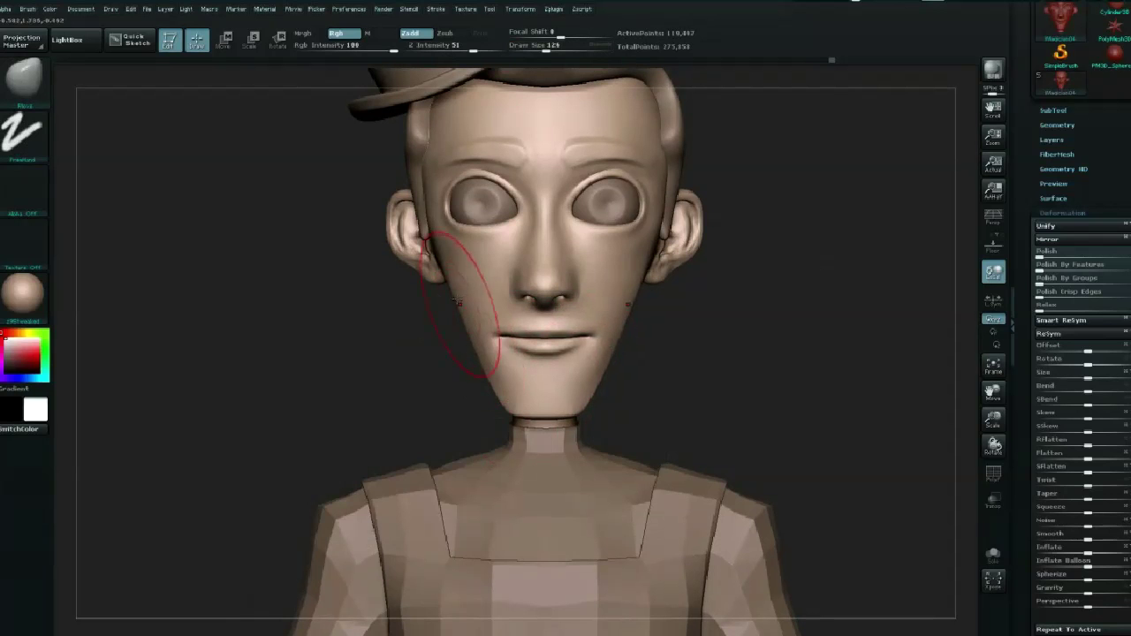
pyautogui.moveTo(452, 297); pyautogui.dragTo(441, 265)
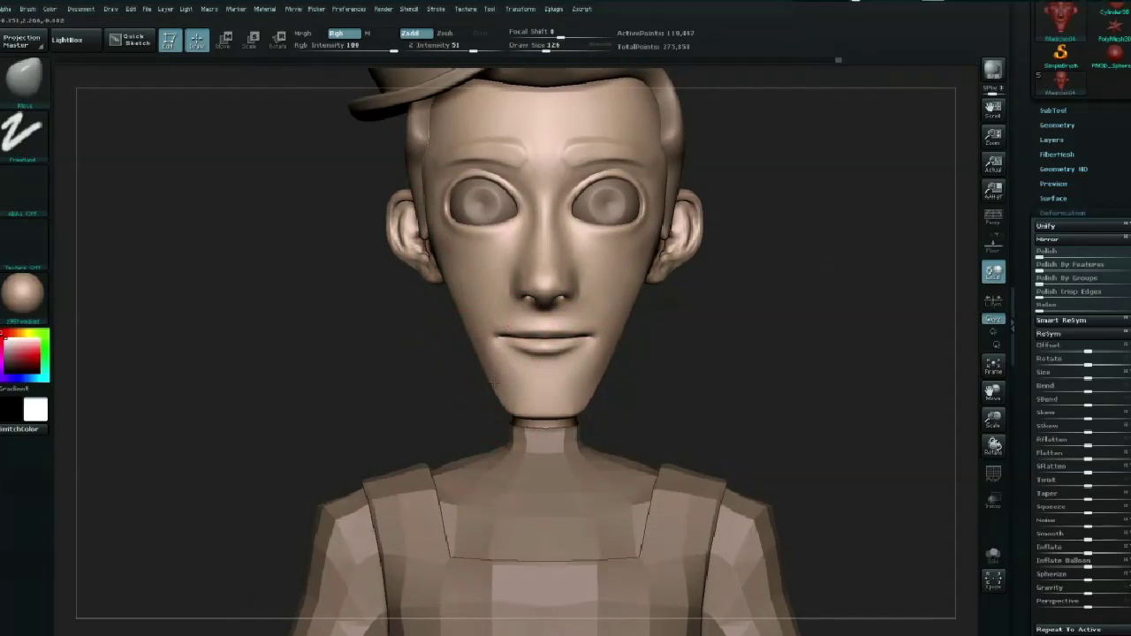
pyautogui.press('space')
pyautogui.press('s')
pyautogui.moveTo(433, 354)
pyautogui.mouseDown()
pyautogui.moveTo(591, 351)
pyautogui.moveTo(424, 358)
pyautogui.mouseUp()
# Tighten the mouth corners with a small, gentle Pinch brush
pyautogui.press('space')
pyautogui.press('b')
pyautogui.press('p')
pyautogui.press('i')
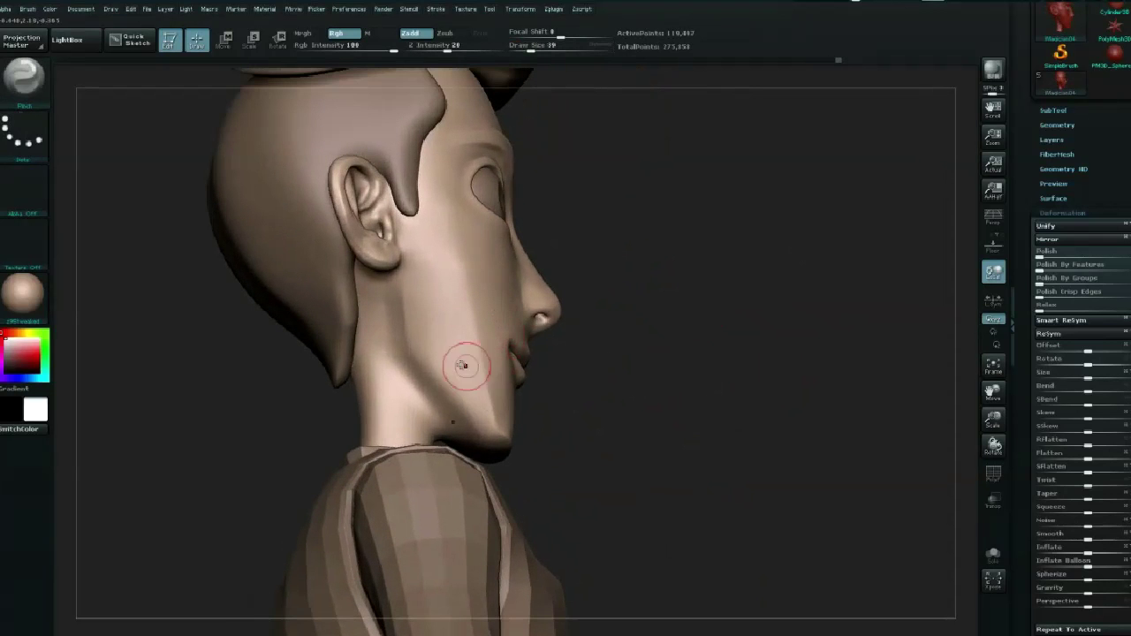
pyautogui.press('space')
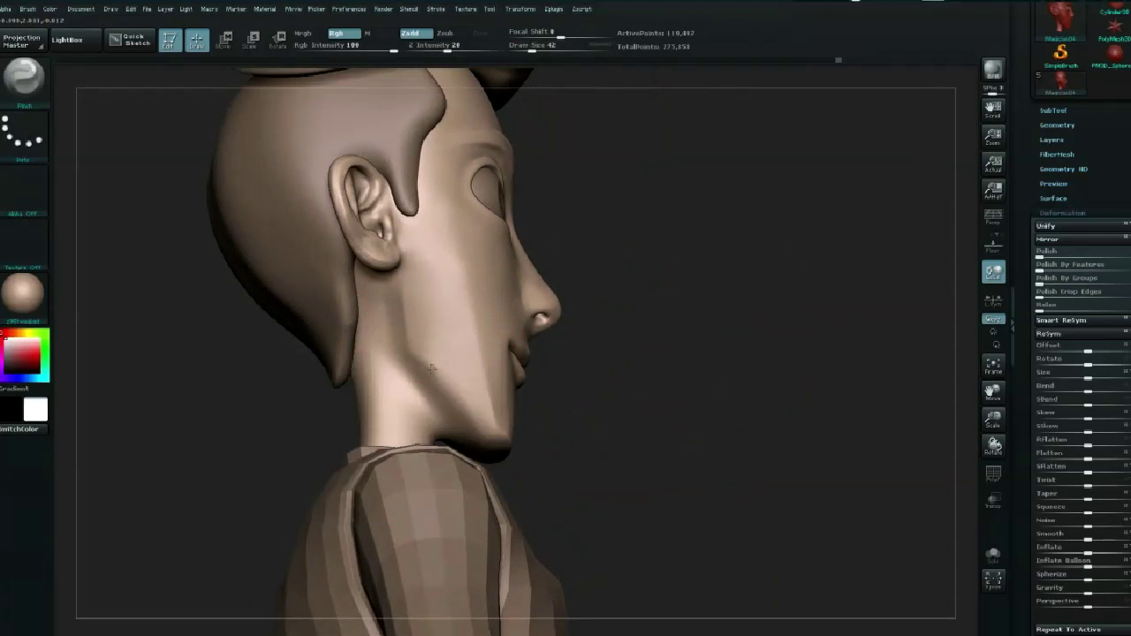
pyautogui.moveTo(630, 314)
pyautogui.mouseDown()
pyautogui.moveTo(798, 345)
pyautogui.moveTo(746, 281)
pyautogui.moveTo(705, 368)
pyautogui.moveTo(735, 318)
pyautogui.mouseUp()
# Switch to the Standard brush sized for the nostrils
pyautogui.press('b')
pyautogui.press('s')
pyautogui.press('t')
pyautogui.press('space')
pyautogui.moveTo(592, 318); pyautogui.dragTo(550, 301)
# Carve the nostril openings with a small Standard brush, checking them from below
pyautogui.click(550, 302)
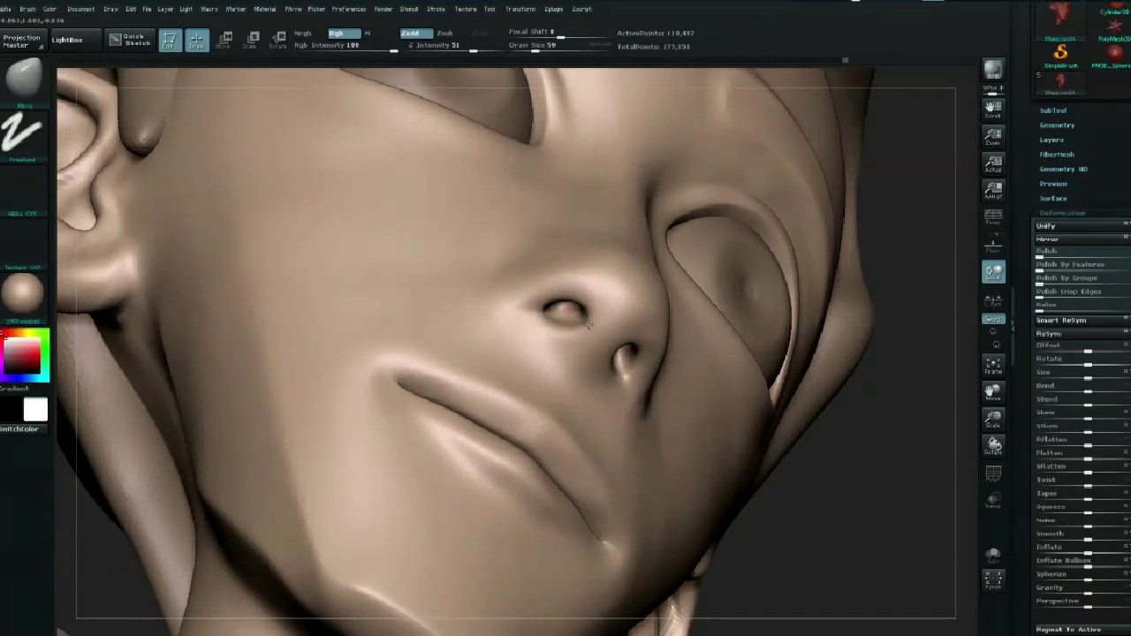
pyautogui.press('space')
pyautogui.moveTo(572, 311); pyautogui.dragTo(566, 309)
pyautogui.press('b')
pyautogui.press('s')
pyautogui.press('t')
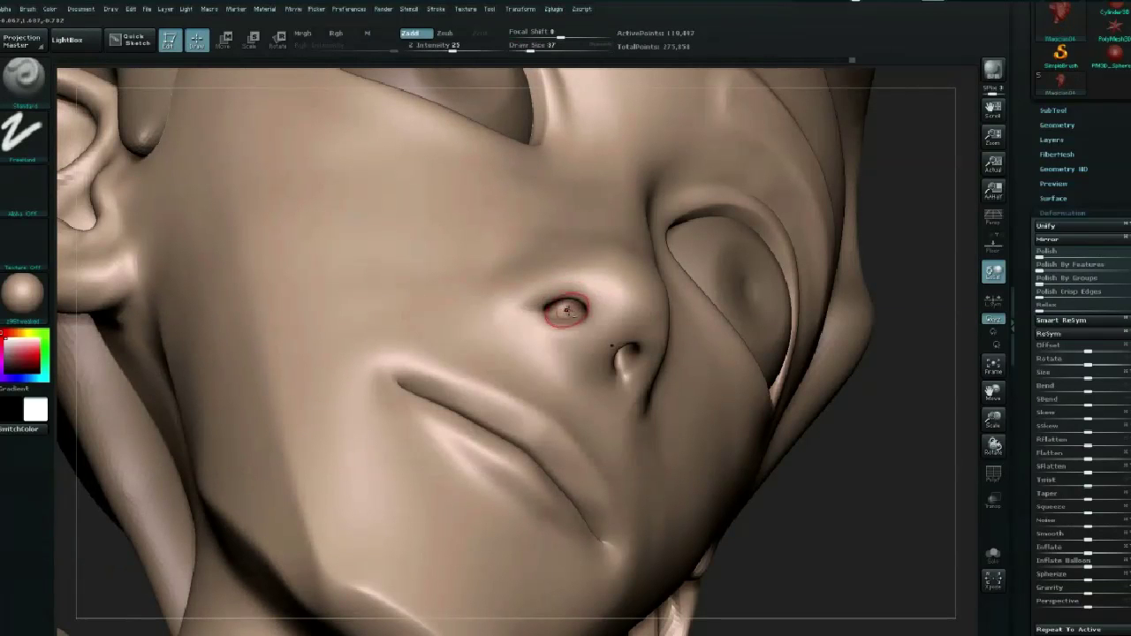
pyautogui.moveTo(891, 345); pyautogui.dragTo(643, 297)
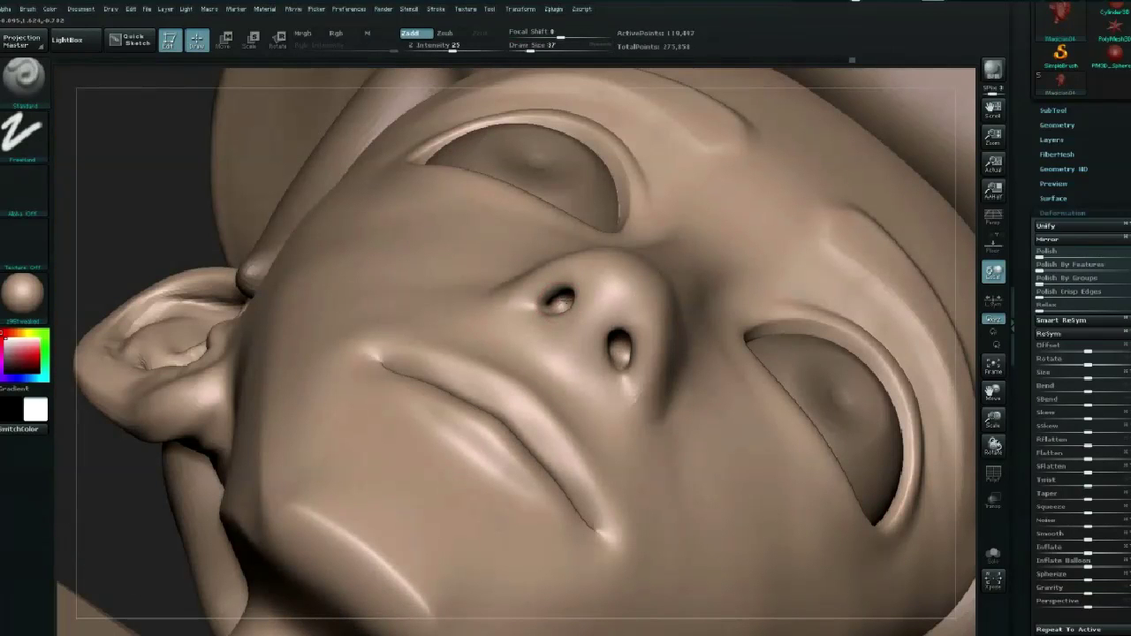
pyautogui.moveTo(967, 155)
pyautogui.mouseDown()
pyautogui.moveTo(968, 146)
pyautogui.moveTo(619, 265)
pyautogui.mouseUp()
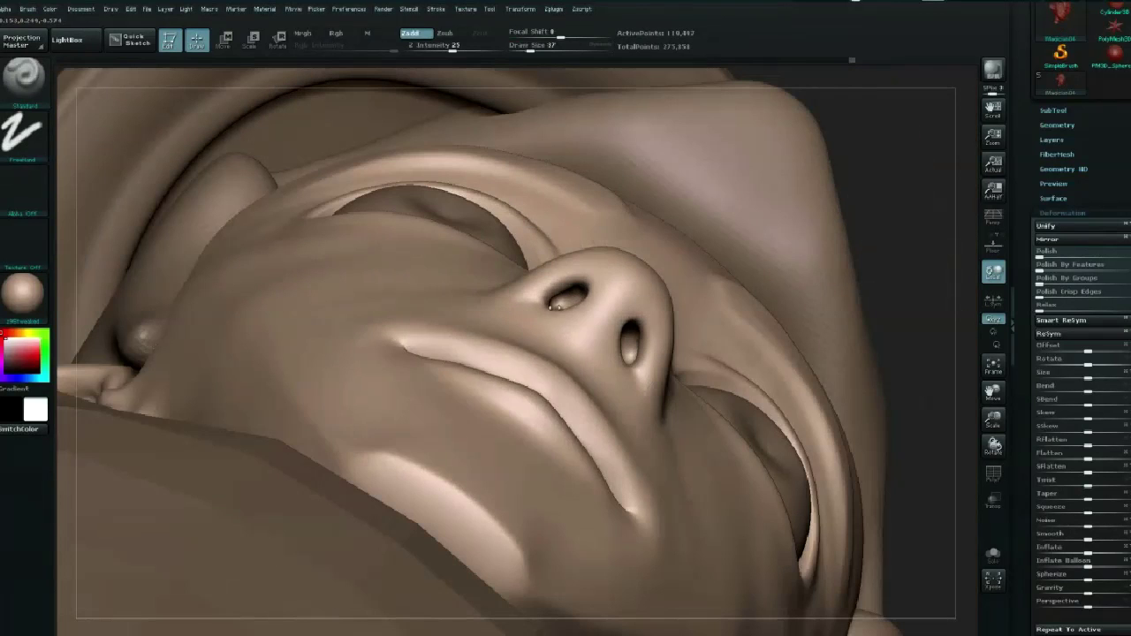
# Widen the nose bridge by pulling its sides outward with the Move brush
pyautogui.press('b')
pyautogui.press('m')
pyautogui.press('v')
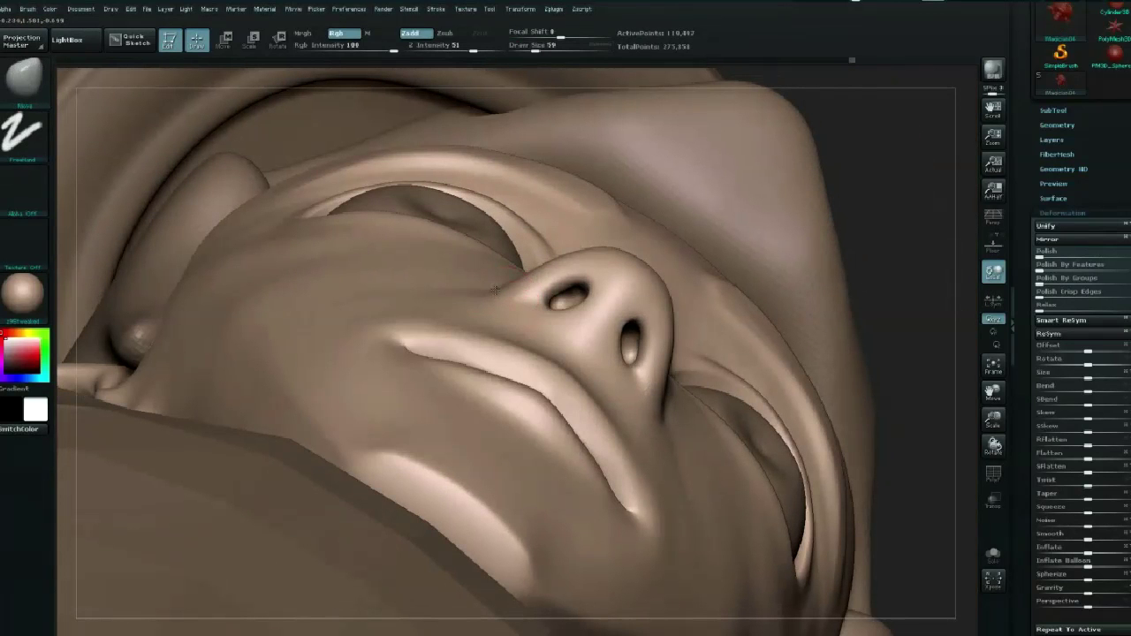
pyautogui.moveTo(520, 270); pyautogui.dragTo(530, 266)
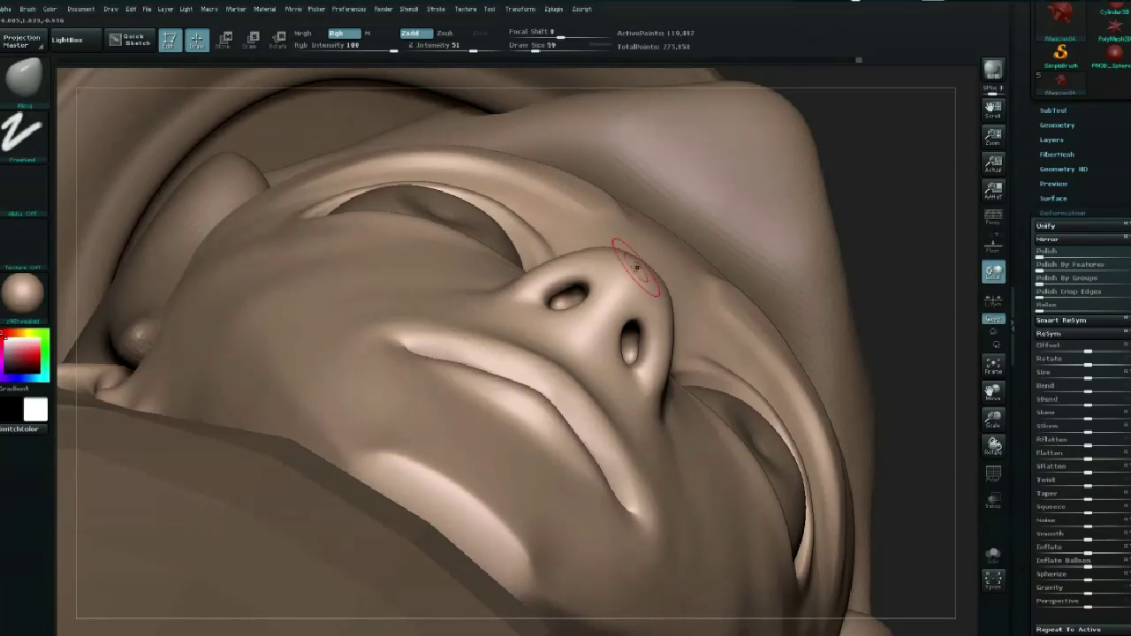
pyautogui.moveTo(901, 250); pyautogui.dragTo(628, 252)
pyautogui.press('space')
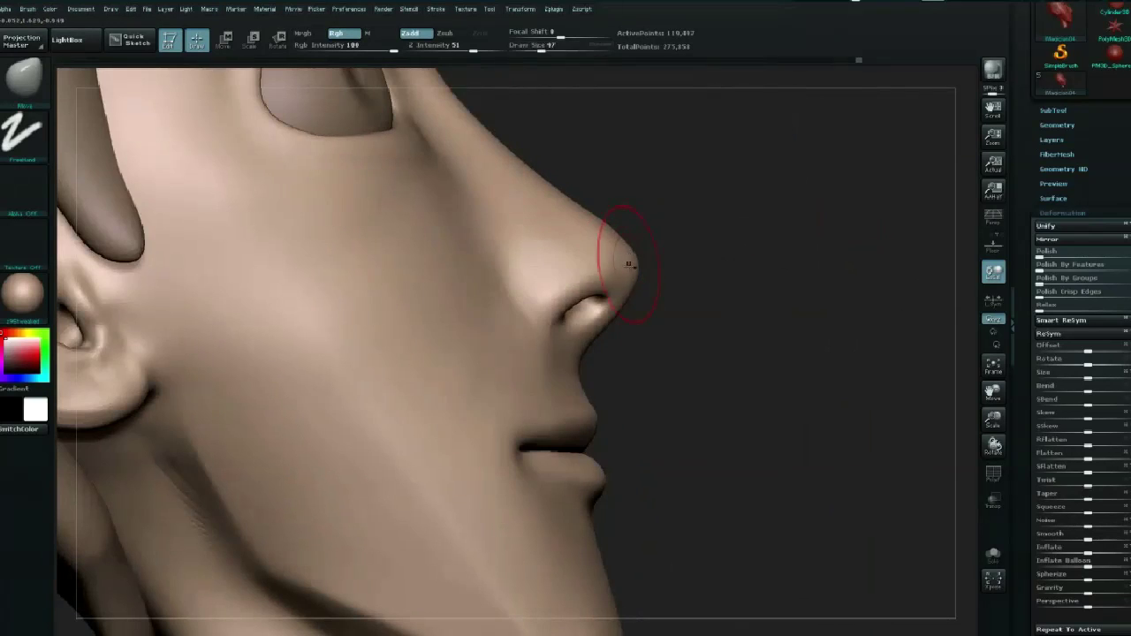
pyautogui.moveTo(731, 273); pyautogui.dragTo(505, 273)
pyautogui.press('space')
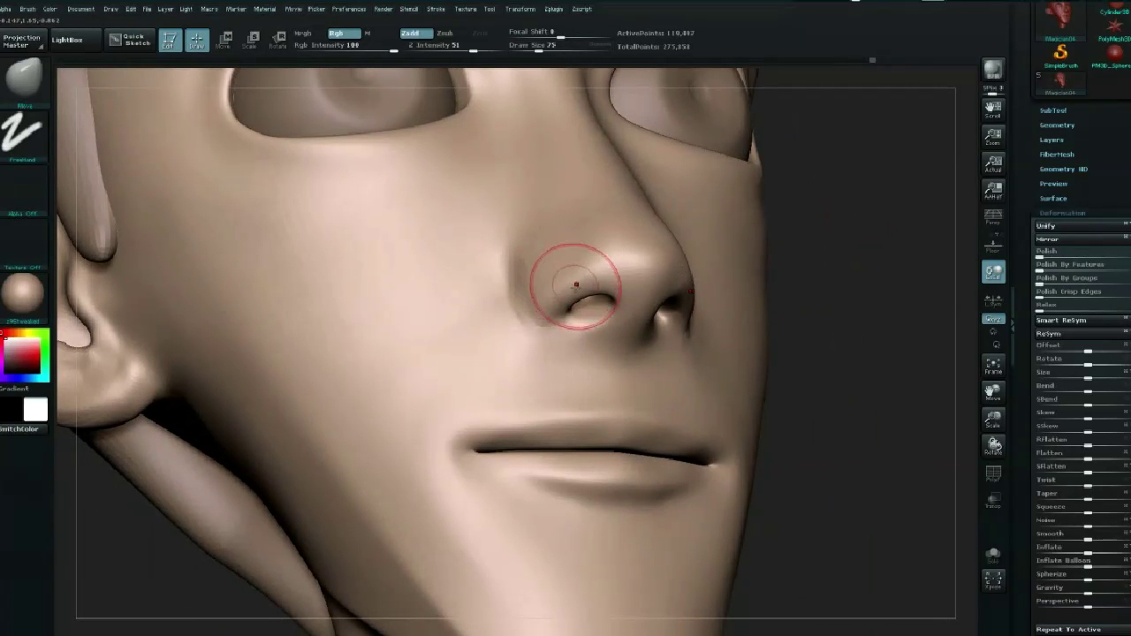
# Lightly smooth the nose surface using a small nostril-sized brush
pyautogui.press('b')
pyautogui.press('p')
pyautogui.press('i')
pyautogui.press('space')
pyautogui.moveTo(871, 256)
pyautogui.mouseDown()
pyautogui.moveTo(535, 315)
pyautogui.moveTo(603, 259)
pyautogui.mouseUp()
pyautogui.press('space')
pyautogui.moveTo(790, 255); pyautogui.dragTo(625, 278)
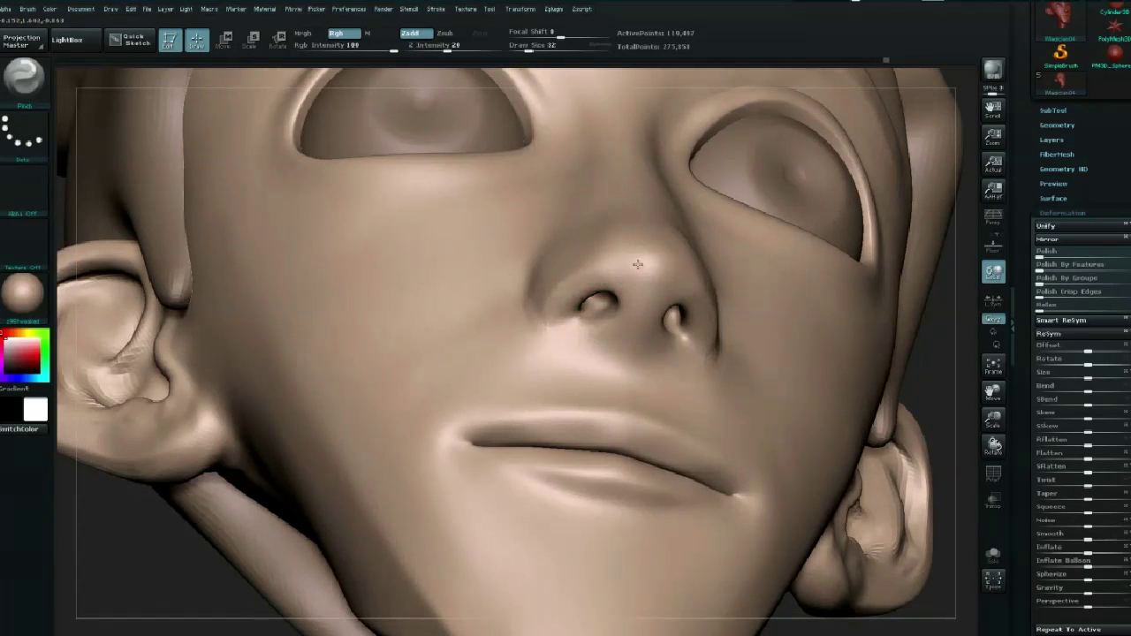
pyautogui.keyDown('shift'); pyautogui.moveTo(646, 298); pyautogui.dragTo(620, 272); pyautogui.keyUp('shift')
# Deepen the creases around the nostril wings with Pinch, softening them with Shift-smooth
pyautogui.moveTo(558, 292); pyautogui.dragTo(581, 275)
pyautogui.moveTo(947, 389); pyautogui.dragTo(513, 275)
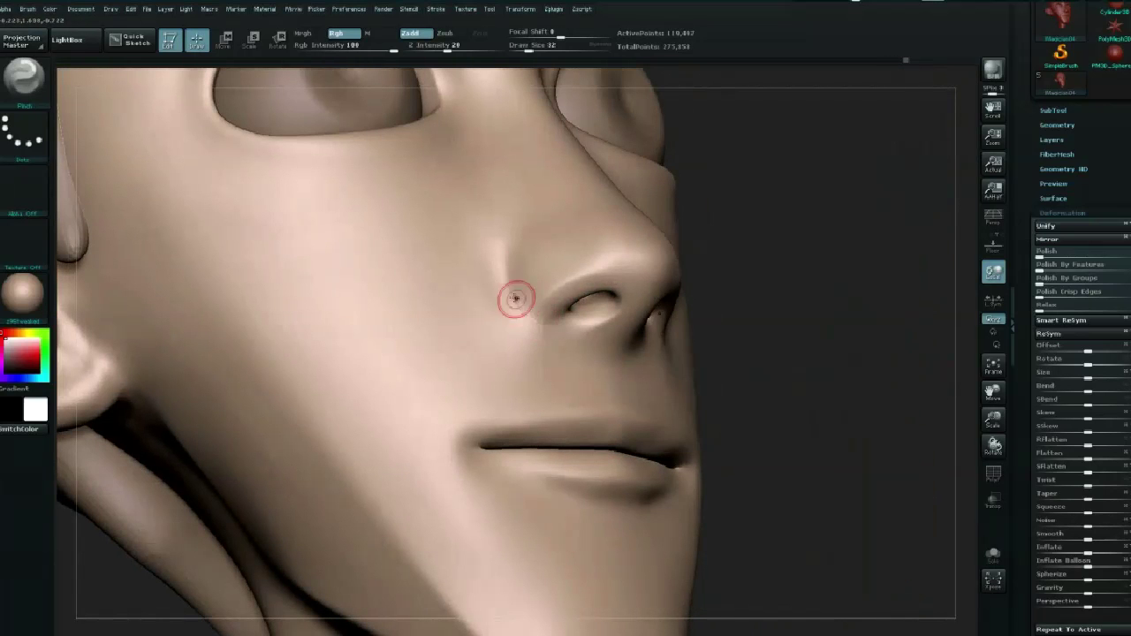
pyautogui.press('shift')
pyautogui.press('f')
pyautogui.moveTo(805, 211)
pyautogui.mouseDown()
pyautogui.moveTo(854, 273)
pyautogui.moveTo(542, 260)
pyautogui.mouseUp()
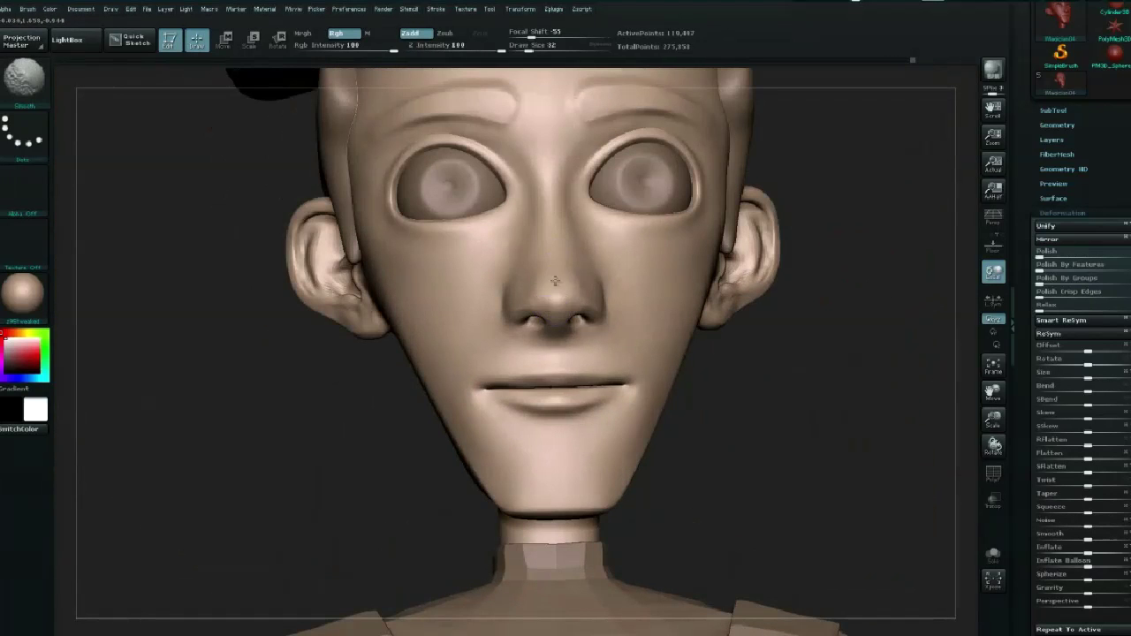
# Shape the nostrils with a nostril-sized Move brush, checking from profile, front and below
pyautogui.keyDown('alt'); pyautogui.moveTo(586, 298); pyautogui.dragTo(842, 318); pyautogui.keyUp('alt')
pyautogui.press('space')
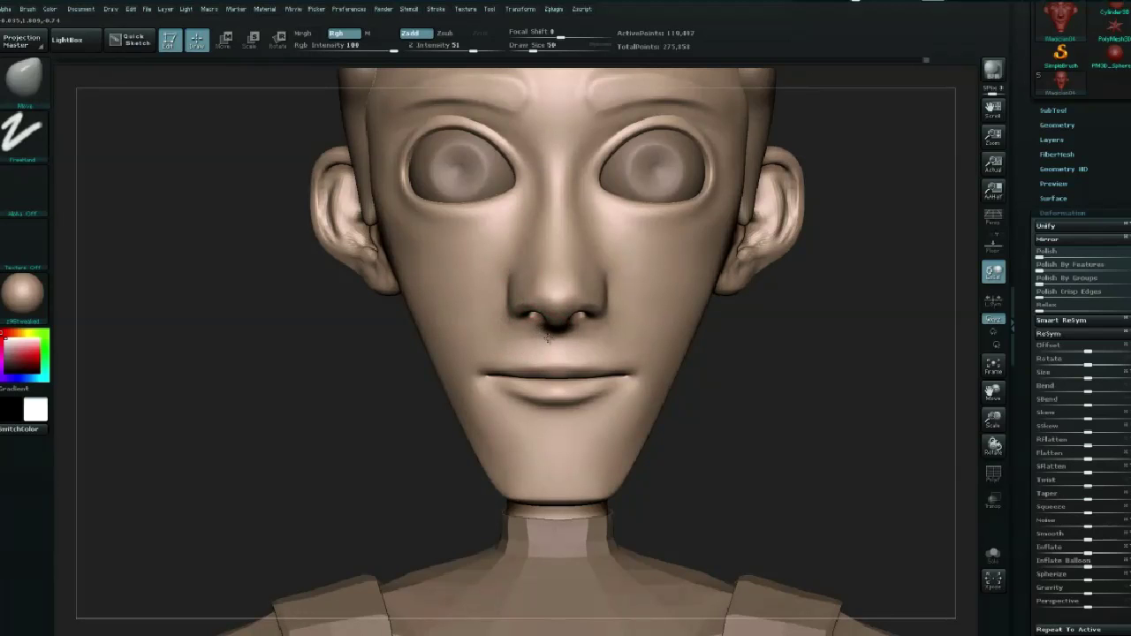
pyautogui.press('space')
pyautogui.moveTo(534, 334); pyautogui.dragTo(551, 332)
pyautogui.moveTo(829, 345); pyautogui.dragTo(732, 336)
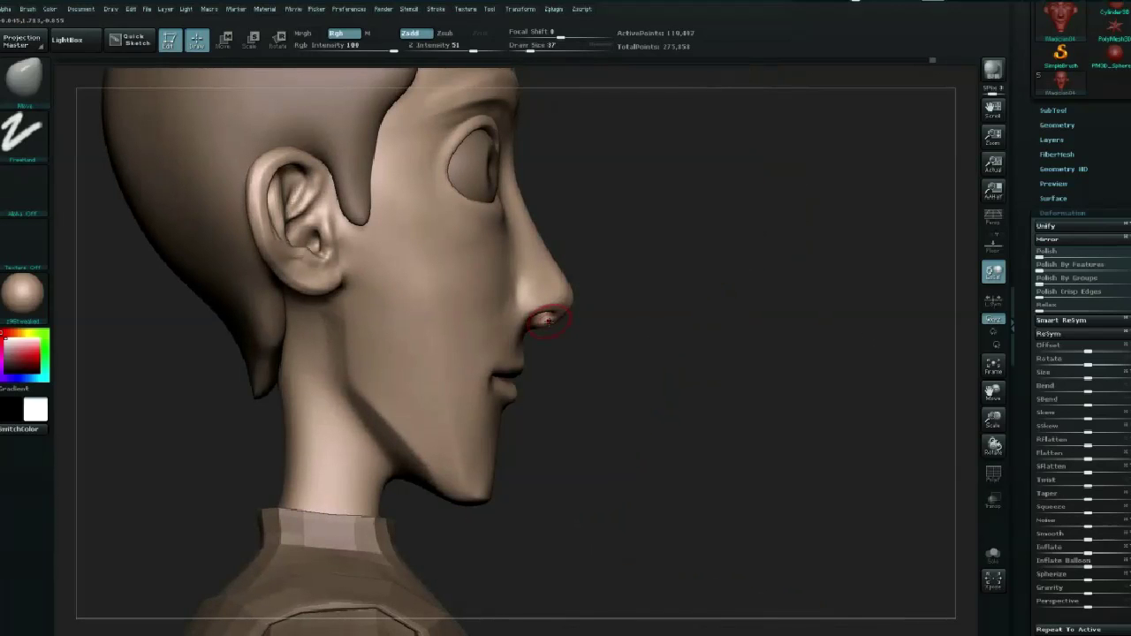
pyautogui.moveTo(239, 384); pyautogui.dragTo(353, 389)
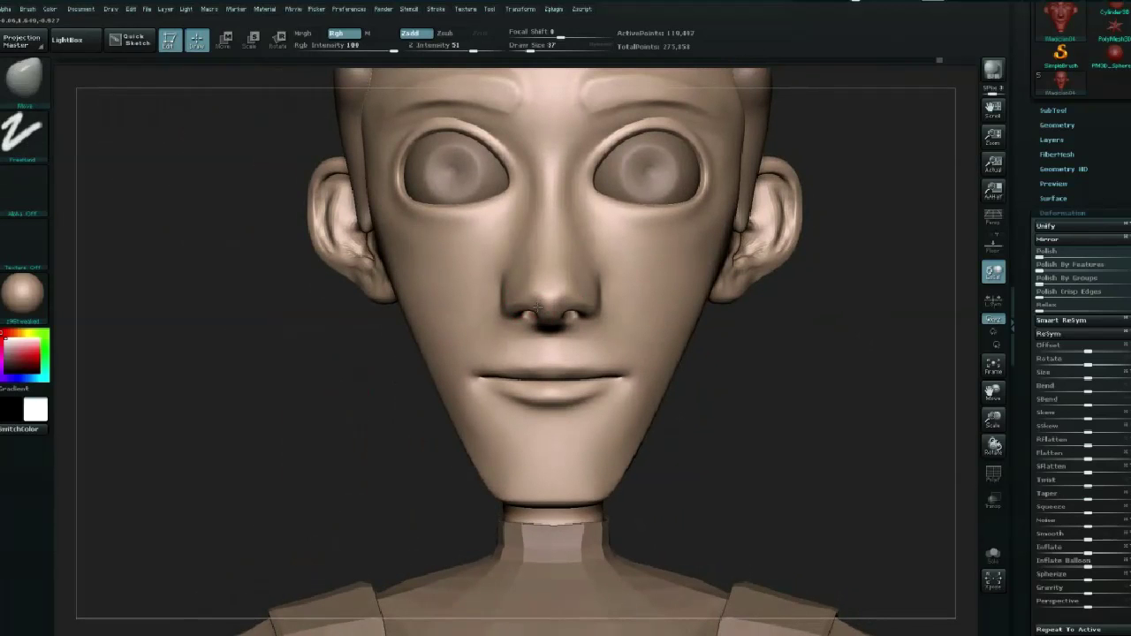
pyautogui.moveTo(334, 381); pyautogui.dragTo(353, 379)
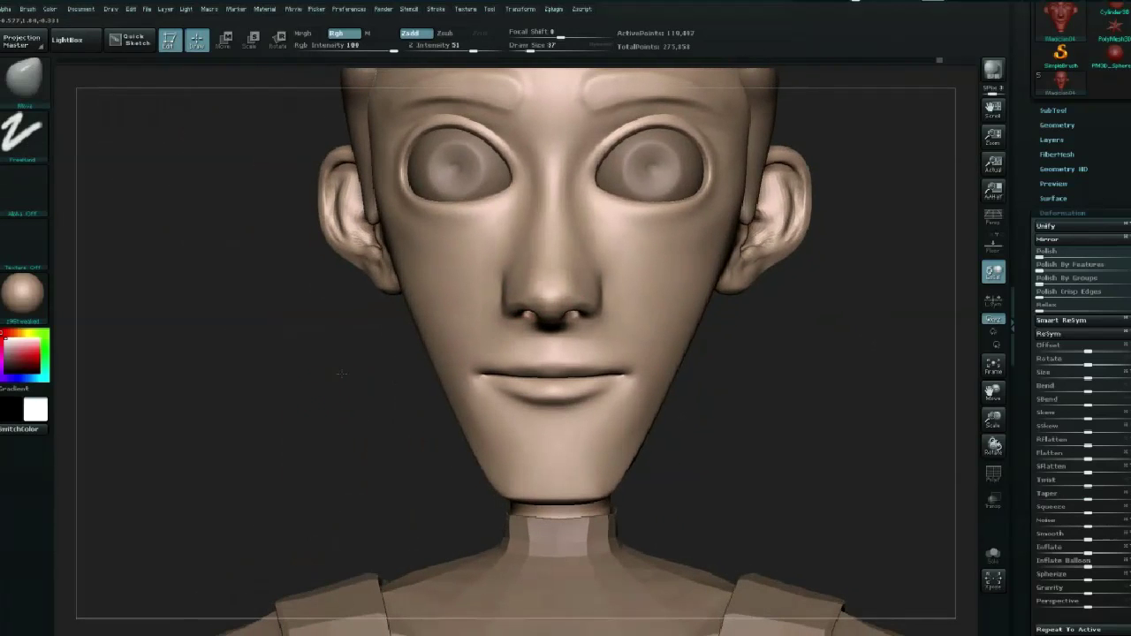
pyautogui.moveTo(514, 300)
pyautogui.mouseDown()
pyautogui.moveTo(402, 329)
pyautogui.moveTo(477, 322)
pyautogui.mouseUp()
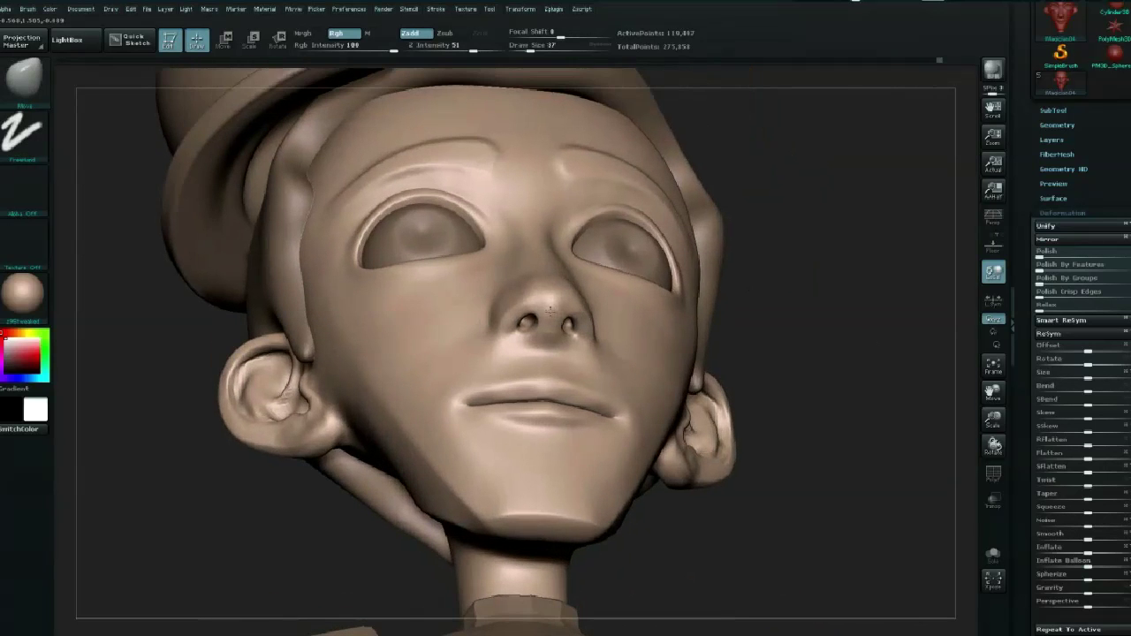
pyautogui.scroll(5, 560, 318)
# Shift-smooth the nostril holes into soft openings and review the whole character
pyautogui.press('space')
pyautogui.press('shift')
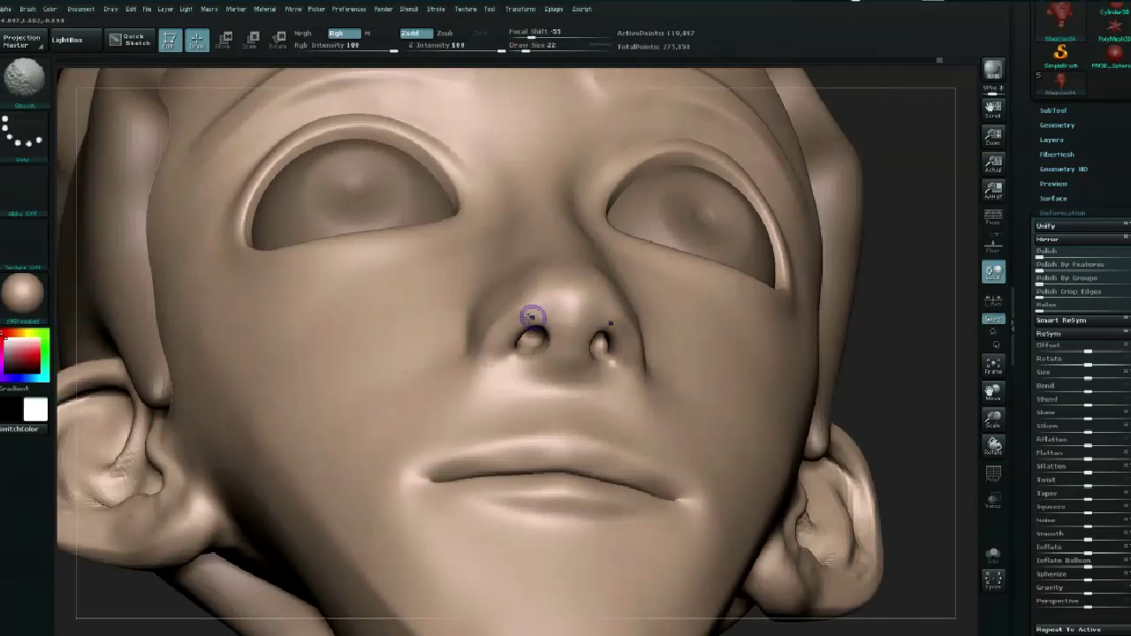
pyautogui.press('shift')
pyautogui.press('shift')
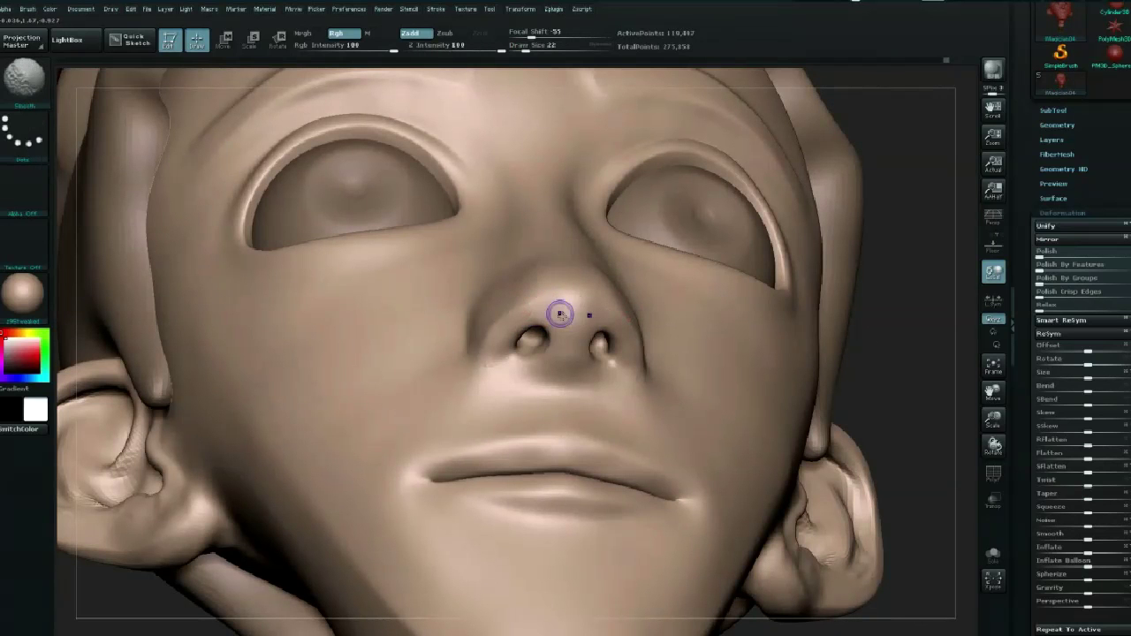
pyautogui.moveTo(916, 345)
pyautogui.mouseDown()
pyautogui.moveTo(773, 147)
pyautogui.moveTo(824, 316)
pyautogui.moveTo(789, 356)
pyautogui.moveTo(547, 295)
pyautogui.mouseUp()
pyautogui.press('space')
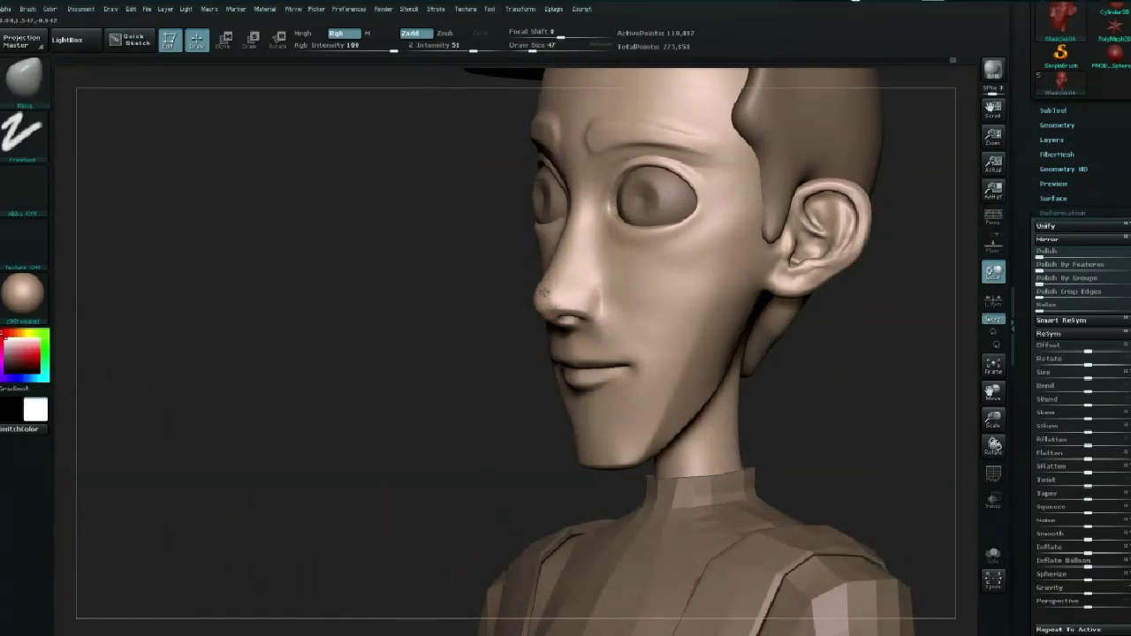
# Pull the nose tip outward from a left profile to round and fill it
pyautogui.moveTo(477, 288); pyautogui.dragTo(427, 283)
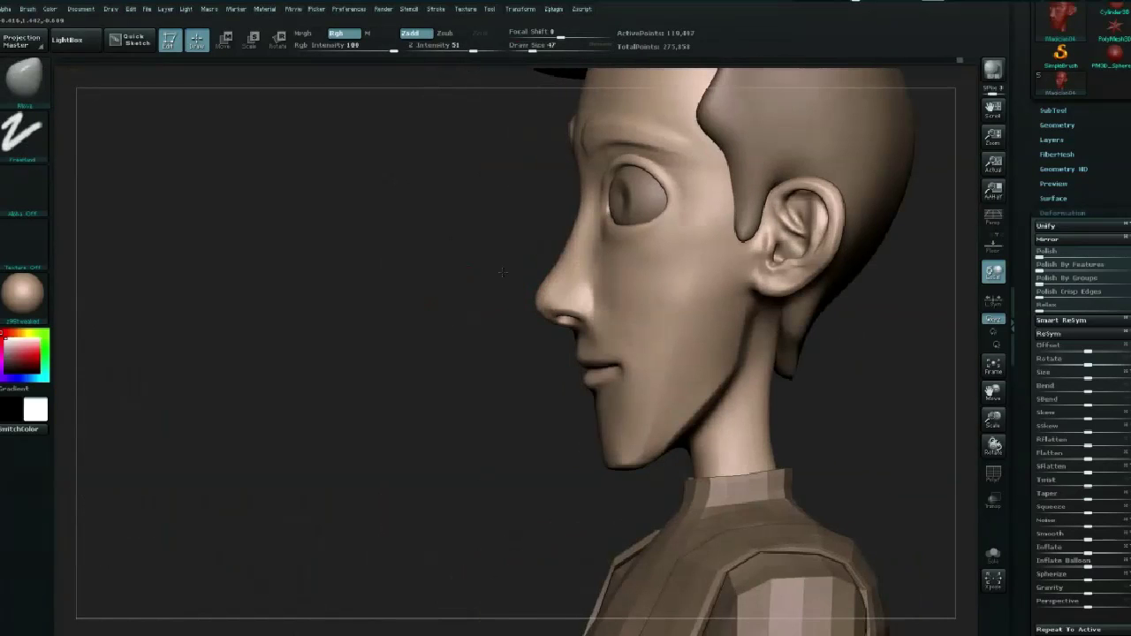
pyautogui.moveTo(542, 300); pyautogui.dragTo(557, 282)
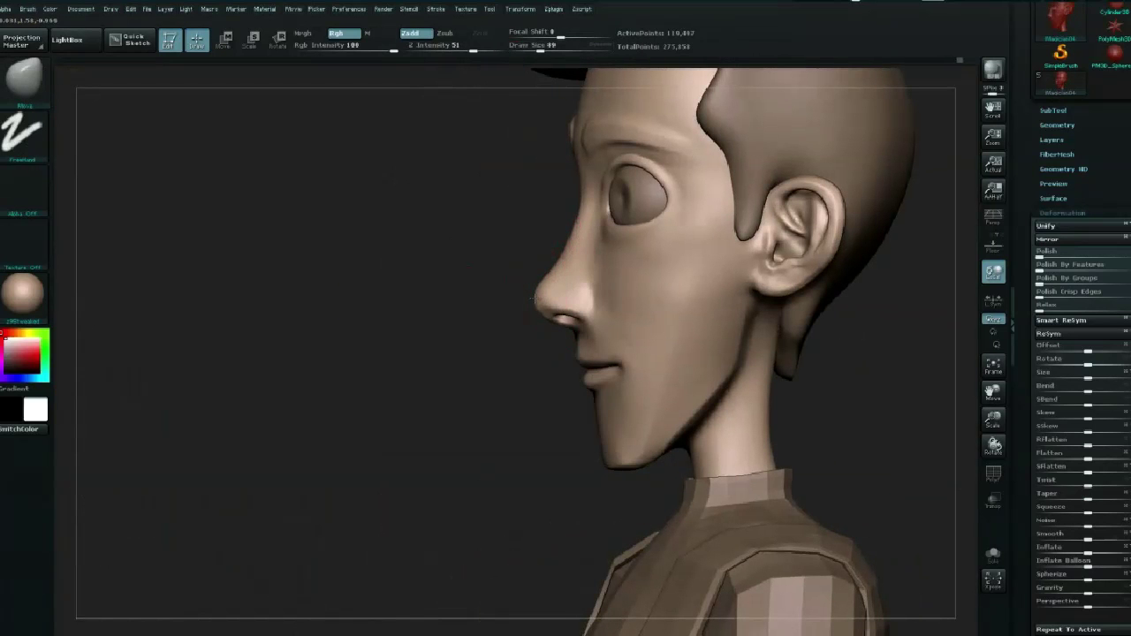
pyautogui.press('[')
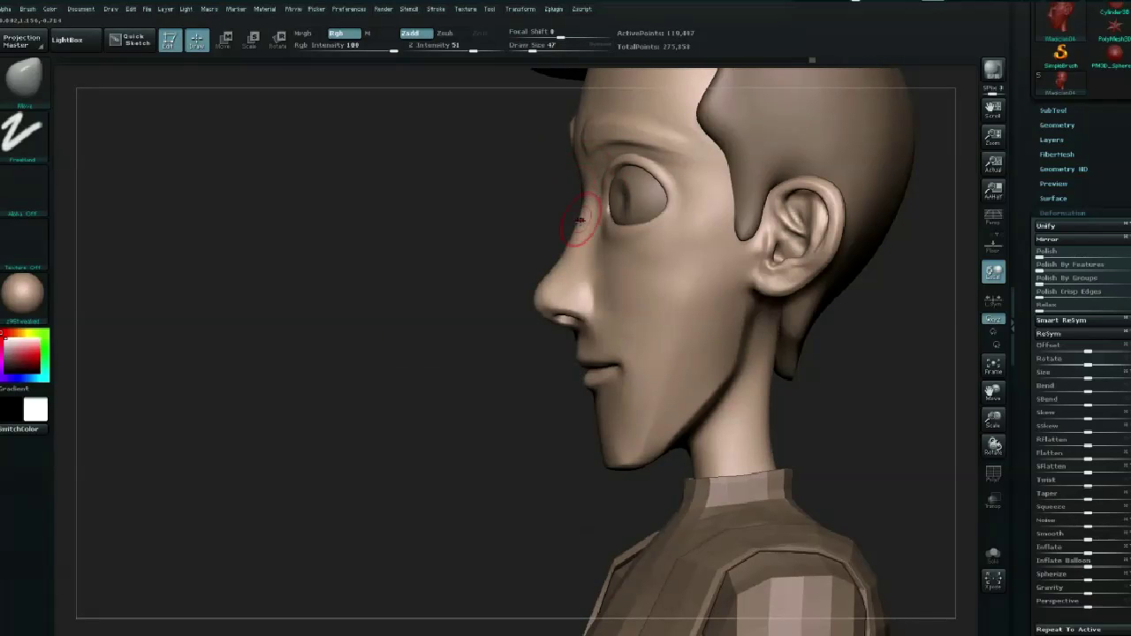
pyautogui.moveTo(489, 372); pyautogui.dragTo(686, 366)
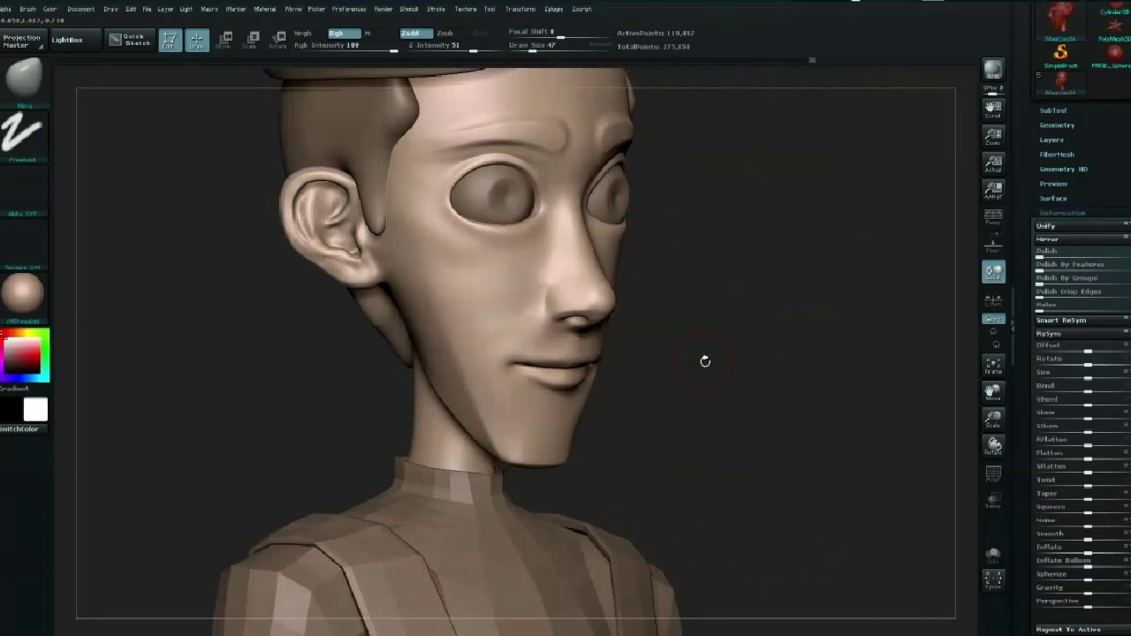
pyautogui.moveTo(526, 354); pyautogui.dragTo(540, 354)
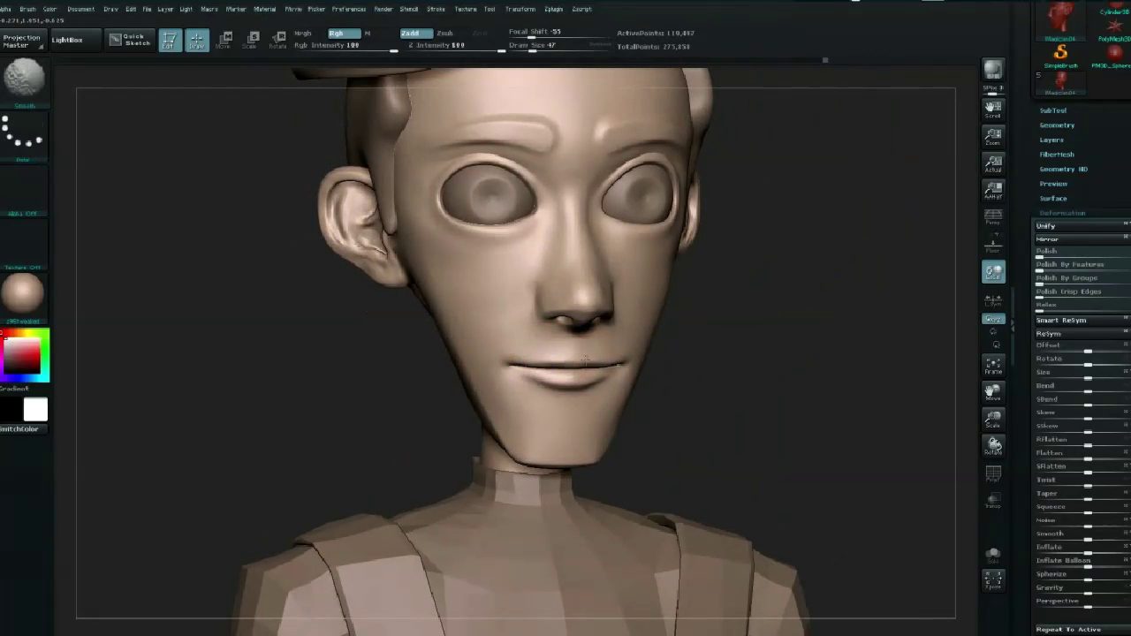
pyautogui.moveTo(556, 362)
pyautogui.mouseDown(button='right')
pyautogui.moveTo(619, 353)
pyautogui.moveTo(548, 268)
pyautogui.mouseUp(button='right')
# Smooth the nose tip, then set up the Inflat brush at Draw Size 42
pyautogui.press('shift')
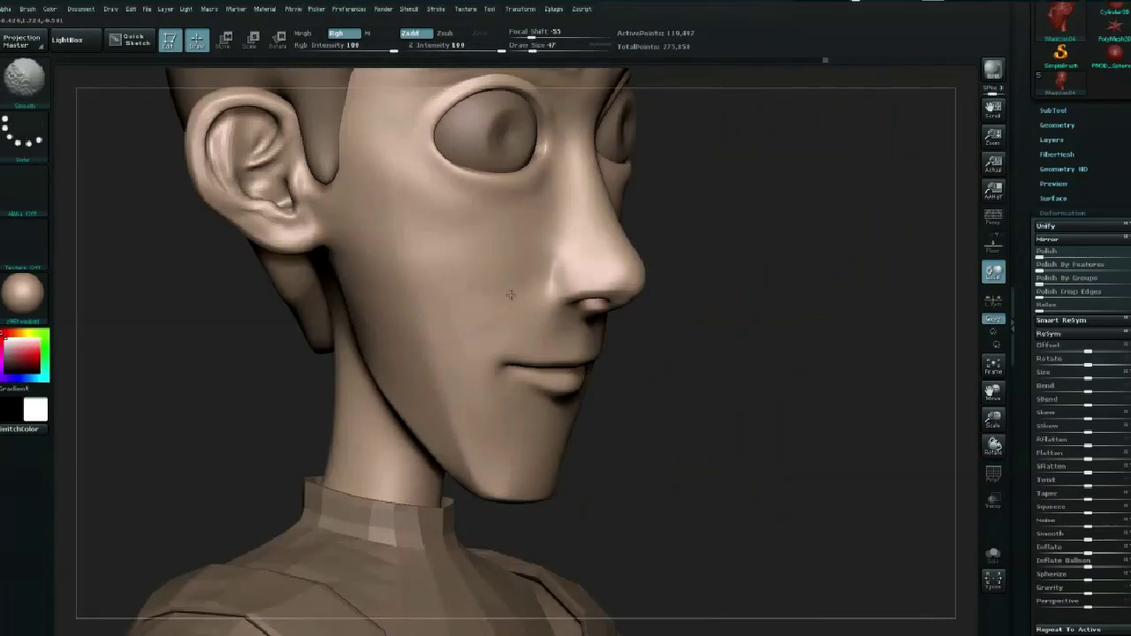
pyautogui.moveTo(517, 260)
pyautogui.mouseDown(button='right')
pyautogui.moveTo(789, 256)
pyautogui.moveTo(846, 304)
pyautogui.moveTo(822, 301)
pyautogui.mouseUp(button='right')
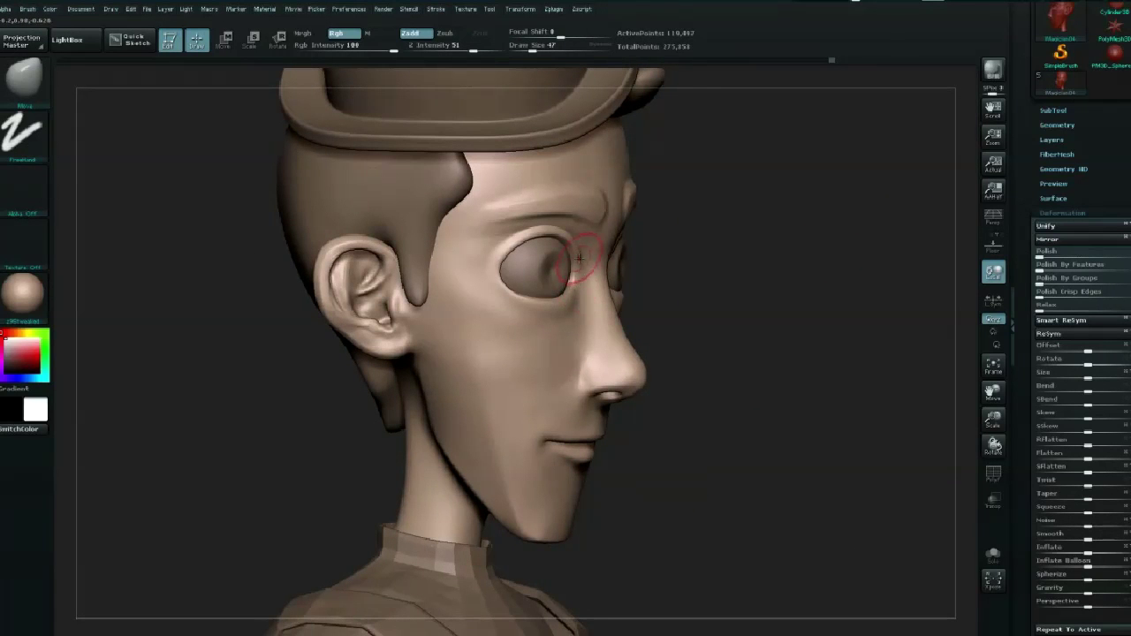
pyautogui.moveTo(583, 283); pyautogui.dragTo(511, 320, button='right')
pyautogui.press('space')
pyautogui.moveTo(510, 319); pyautogui.dragTo(474, 299)
pyautogui.press('b')
pyautogui.press('i')
pyautogui.press('n')
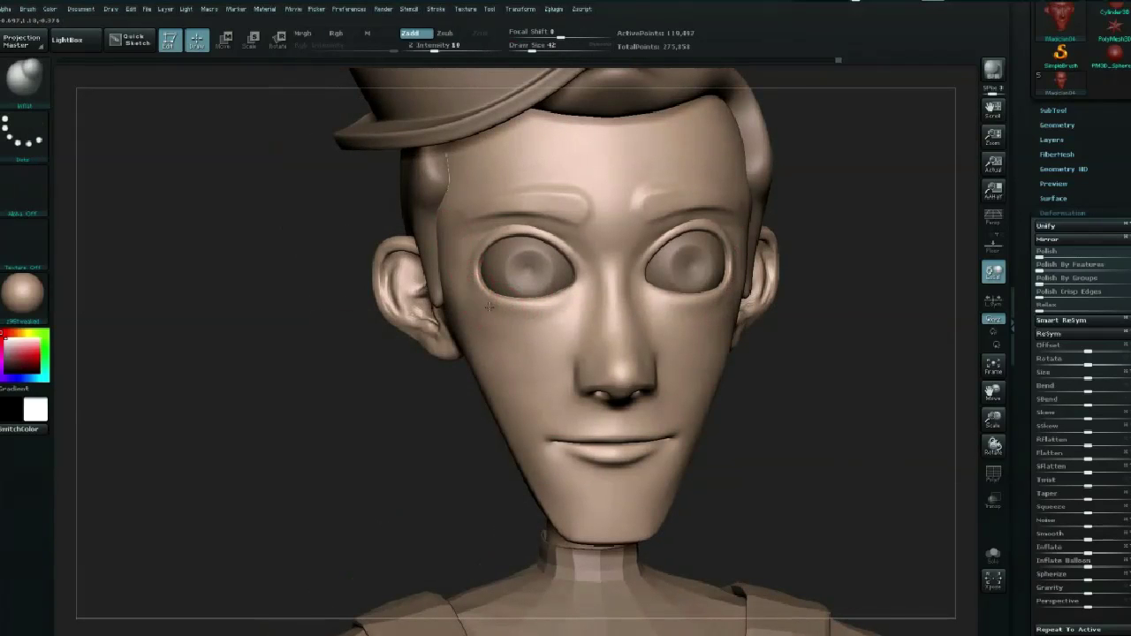
# Smooth around the left eye socket and inflate the cheek beside it at Draw Size 28
pyautogui.press('shift')
pyautogui.press('space')
pyautogui.moveTo(539, 309); pyautogui.dragTo(529, 310)
pyautogui.keyDown('shift'); pyautogui.moveTo(470, 306); pyautogui.dragTo(458, 253); pyautogui.keyUp('shift')
pyautogui.press('shift')
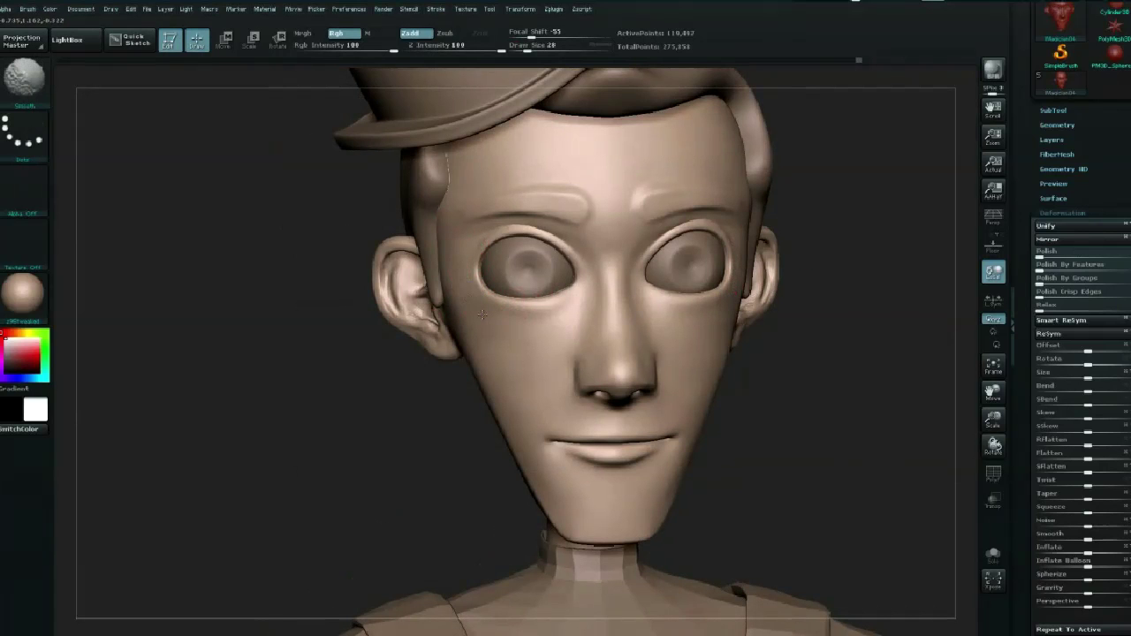
pyautogui.keyDown('shift'); pyautogui.moveTo(468, 314); pyautogui.dragTo(477, 305); pyautogui.keyUp('shift')
pyautogui.press('shift')
# Nudge the lower lip and mouth corners into shape with a small Move brush, then smooth them
pyautogui.press('space')
pyautogui.moveTo(530, 329); pyautogui.dragTo(537, 330)
pyautogui.moveTo(398, 380)
pyautogui.mouseDown()
pyautogui.moveTo(309, 377)
pyautogui.moveTo(386, 379)
pyautogui.moveTo(352, 386)
pyautogui.moveTo(521, 344)
pyautogui.mouseUp()
pyautogui.press('space')
pyautogui.press('b')
pyautogui.press('m')
pyautogui.press('v')
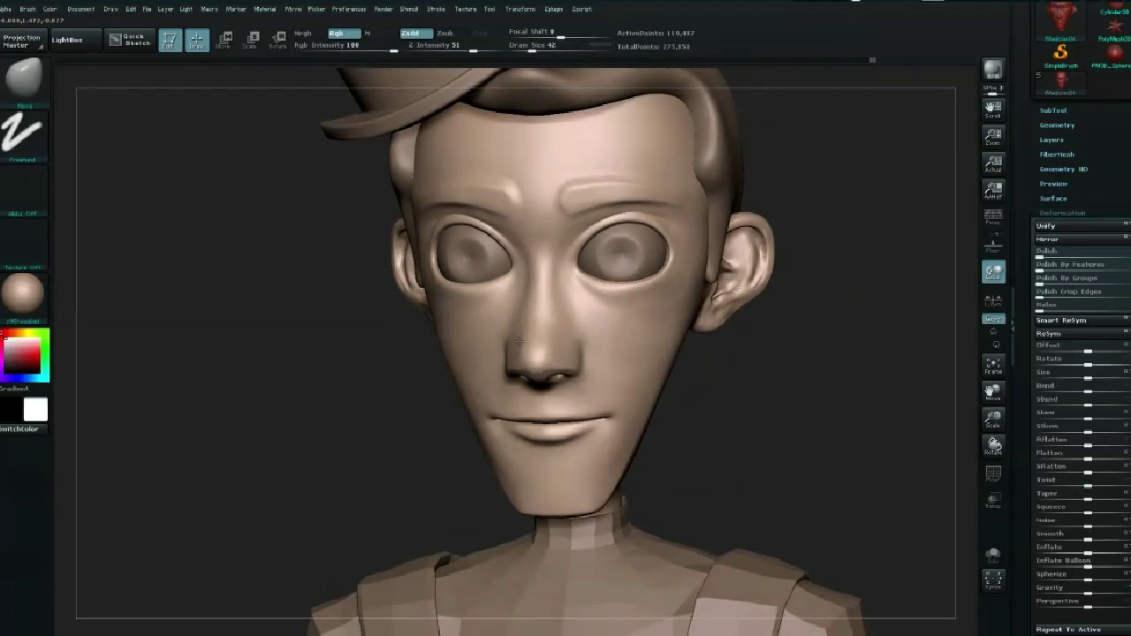
pyautogui.moveTo(760, 340)
pyautogui.keyDown('shift'); pyautogui.mouseDown()
pyautogui.moveTo(829, 352)
pyautogui.moveTo(719, 305)
pyautogui.moveTo(541, 408)
pyautogui.moveTo(541, 425)
pyautogui.moveTo(550, 416)
pyautogui.mouseUp(); pyautogui.keyUp('shift')
pyautogui.hotkey('ctrl', 'z')
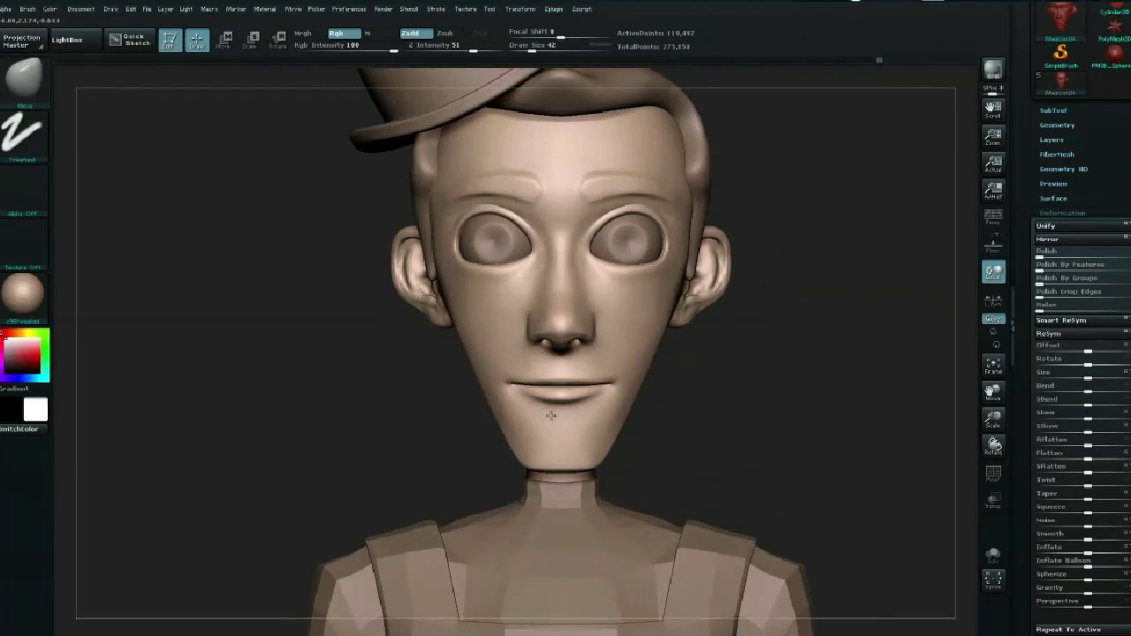
pyautogui.press('space')
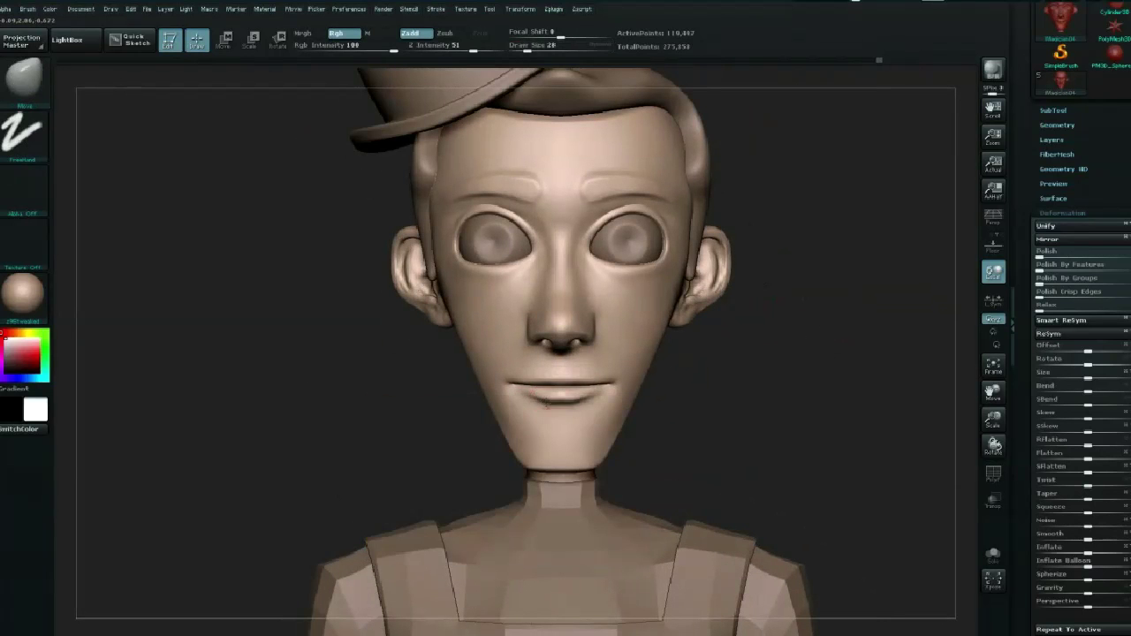
pyautogui.moveTo(544, 401); pyautogui.dragTo(560, 398)
pyautogui.press('shift')
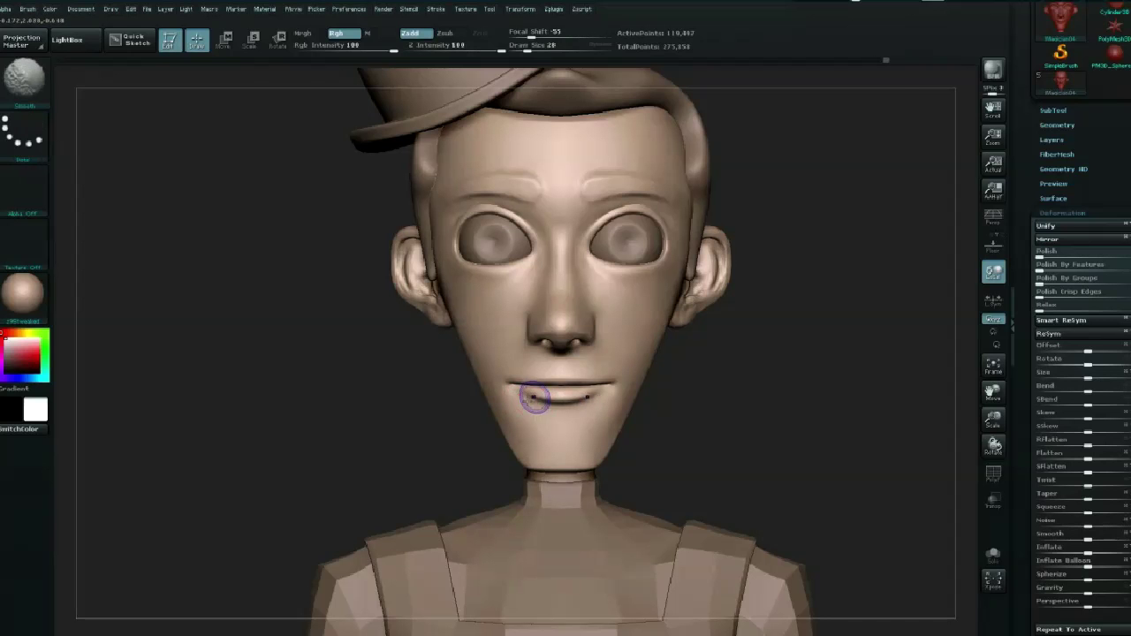
pyautogui.moveTo(177, 310)
pyautogui.mouseDown()
pyautogui.moveTo(284, 310)
pyautogui.moveTo(404, 228)
pyautogui.mouseUp()
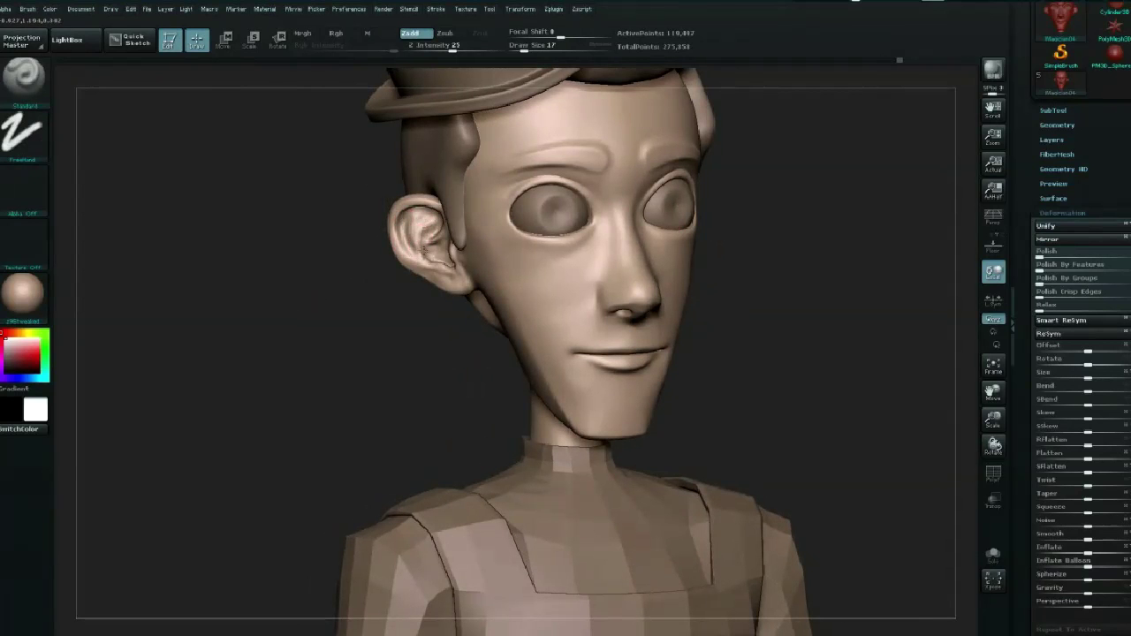
# Refine the ear rim at Draw Size 4 and Shift-smooth it
pyautogui.press('space')
pyautogui.moveTo(352, 313); pyautogui.dragTo(411, 261)
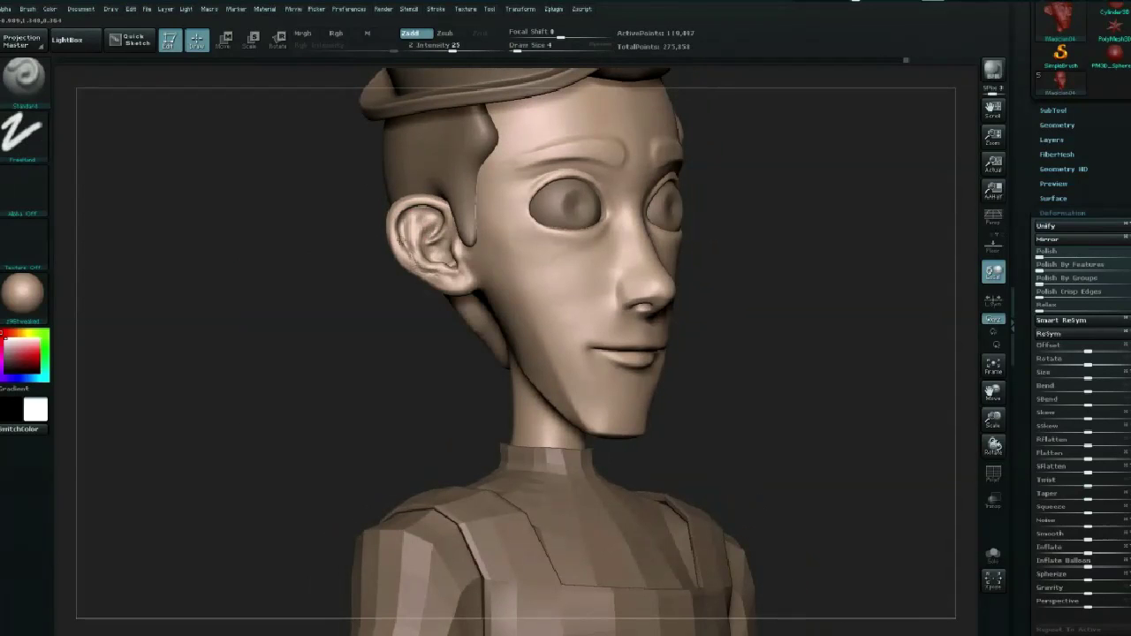
pyautogui.press('space')
pyautogui.press('shift')
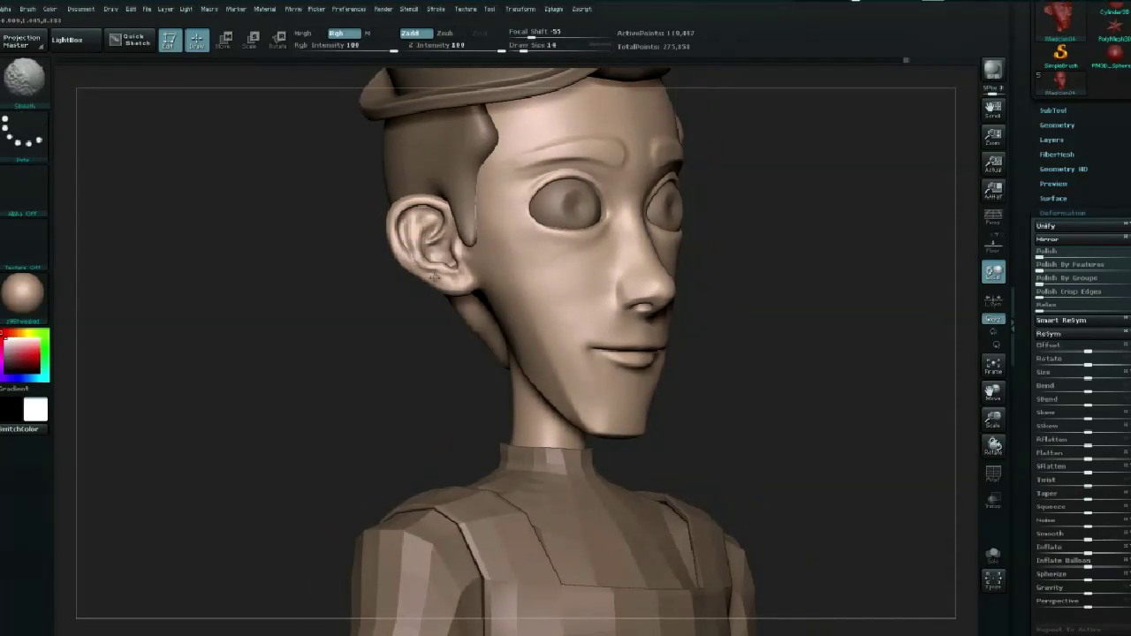
pyautogui.press('space')
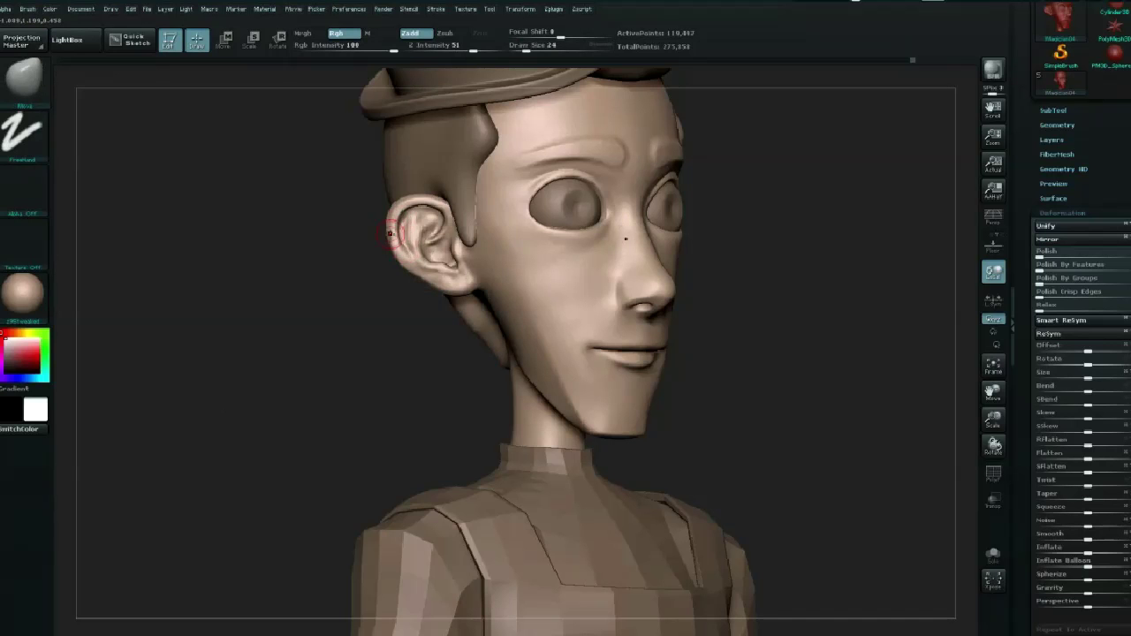
pyautogui.moveTo(357, 238)
pyautogui.mouseDown()
pyautogui.moveTo(310, 318)
pyautogui.moveTo(512, 303)
pyautogui.mouseUp()
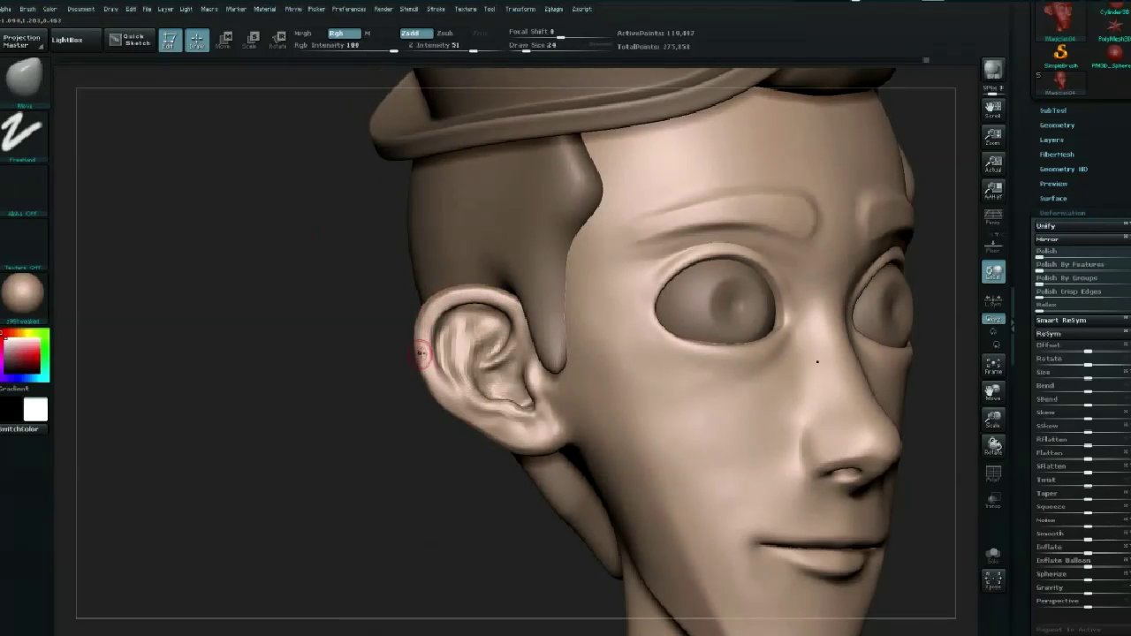
pyautogui.moveTo(369, 448)
pyautogui.mouseDown()
pyautogui.moveTo(318, 454)
pyautogui.moveTo(353, 419)
pyautogui.mouseUp()
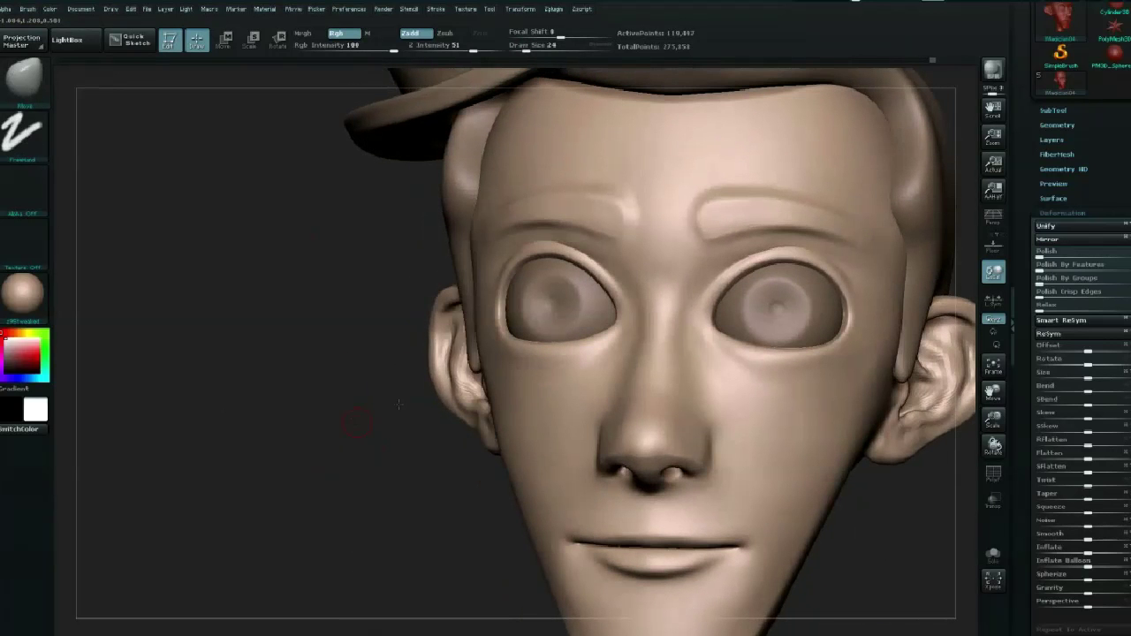
pyautogui.moveTo(453, 378)
pyautogui.keyDown('alt'); pyautogui.mouseDown()
pyautogui.moveTo(323, 341)
pyautogui.moveTo(554, 388)
pyautogui.moveTo(606, 326)
pyautogui.mouseUp(); pyautogui.keyUp('alt')
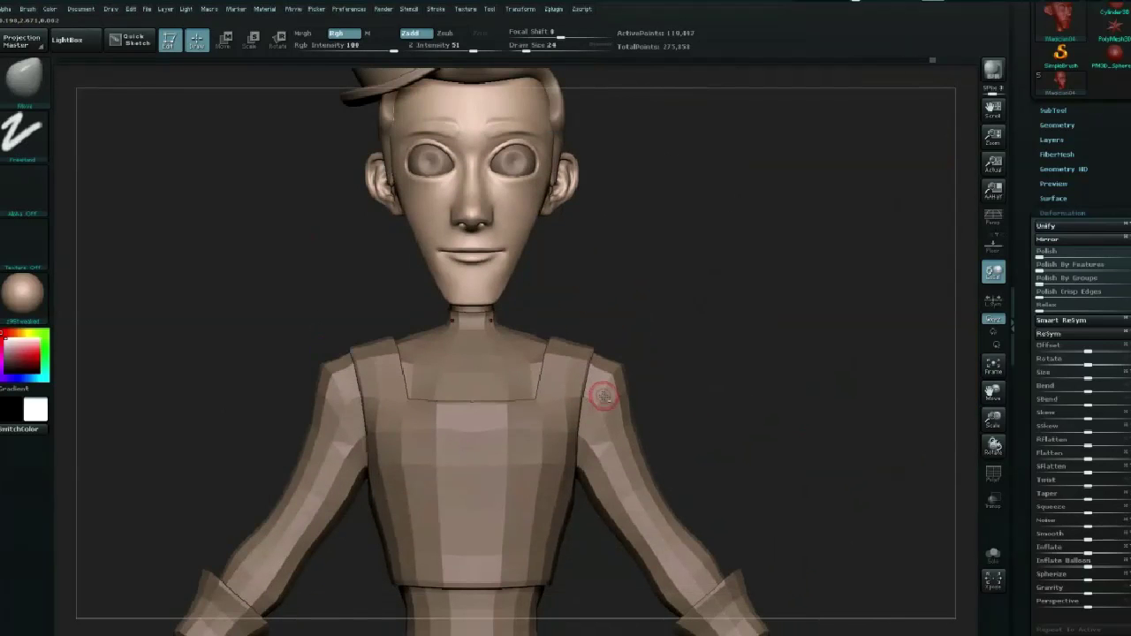
# Press in the mouth corners with a size 17 Standard brush and smooth them
pyautogui.press('space')
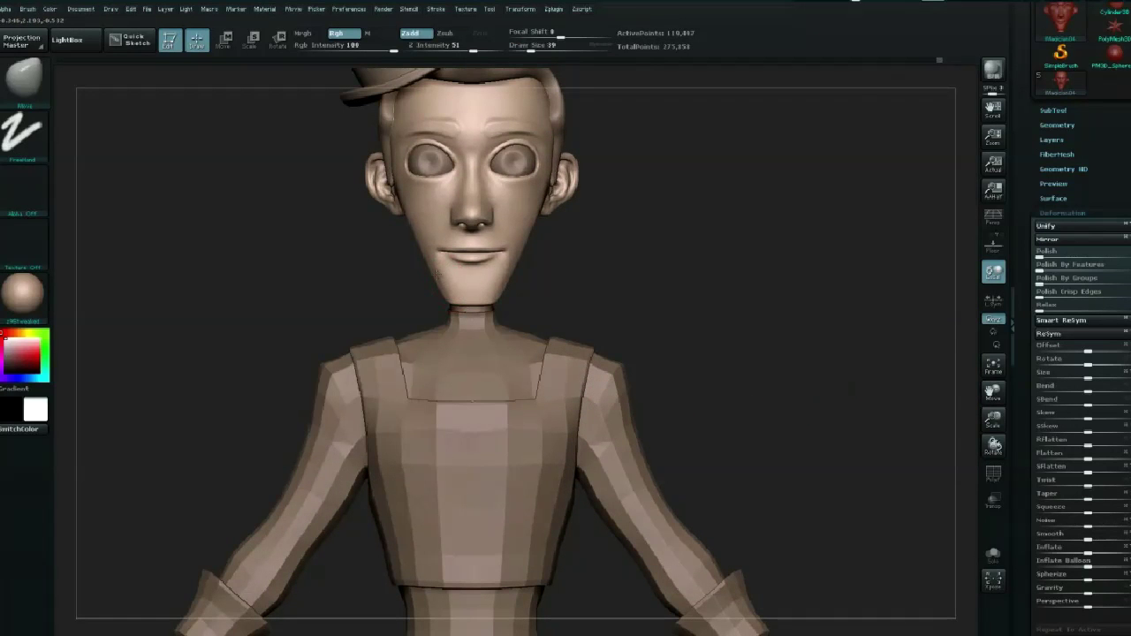
pyautogui.press('space')
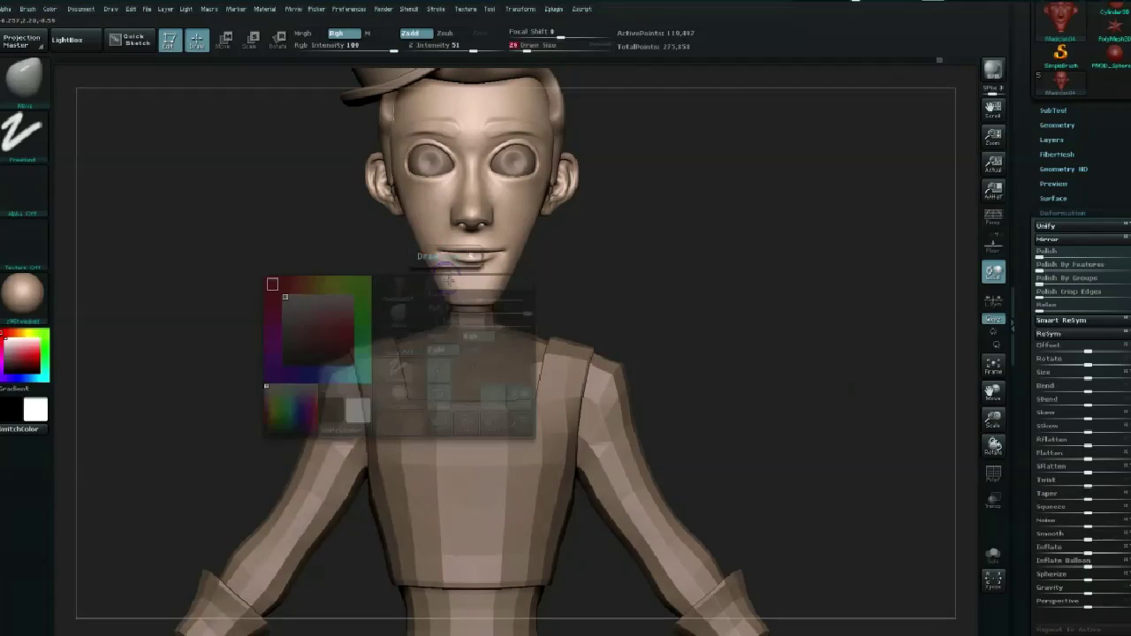
pyautogui.press('space')
pyautogui.moveTo(468, 281); pyautogui.dragTo(448, 281)
pyautogui.press('shift')
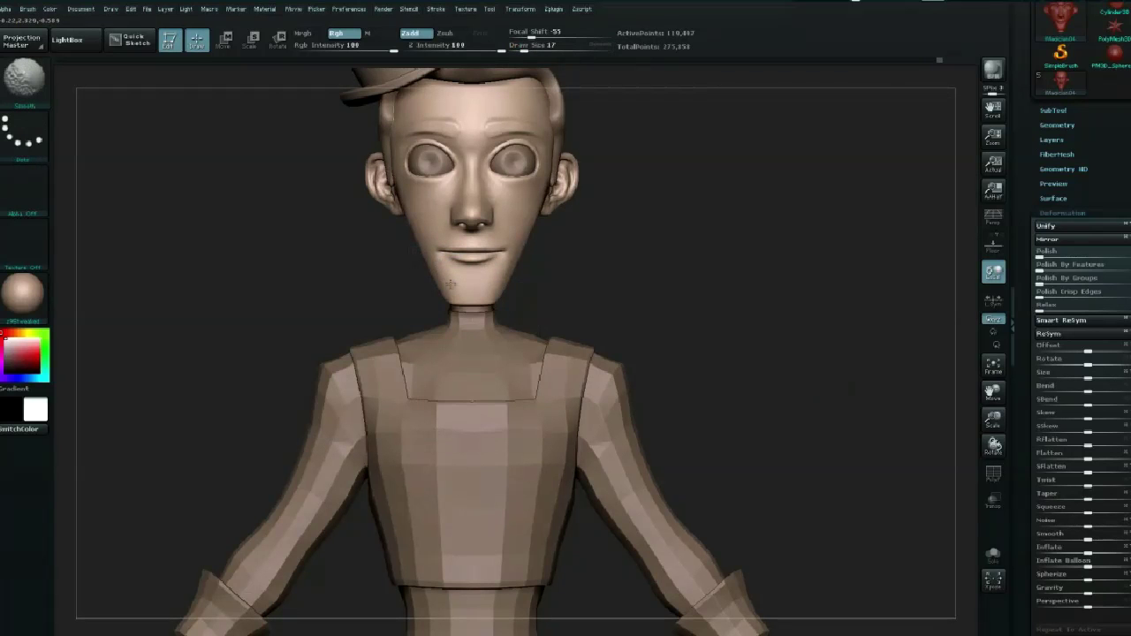
pyautogui.press('space')
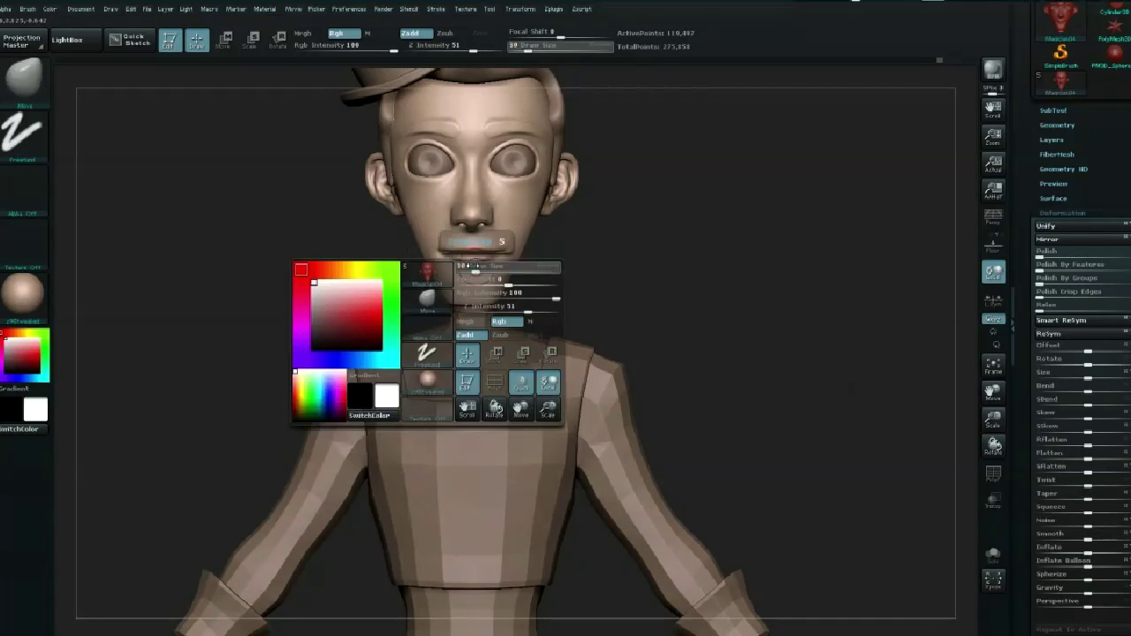
pyautogui.press('b')
pyautogui.press('s')
pyautogui.press('t')
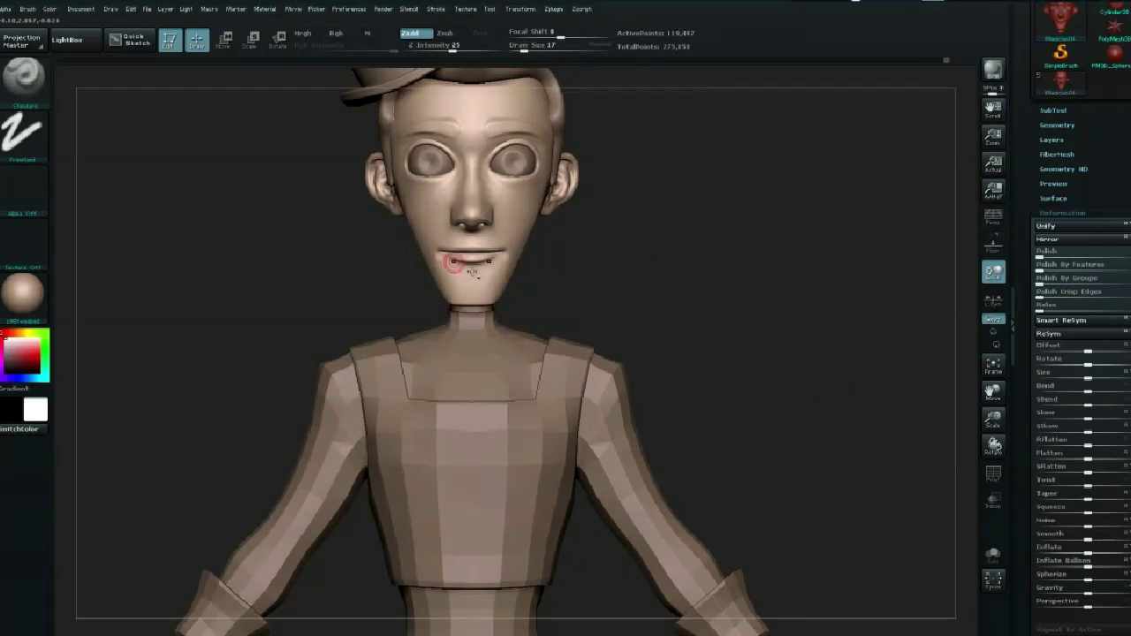
pyautogui.hotkey('ctrl', 'shift', 'z')
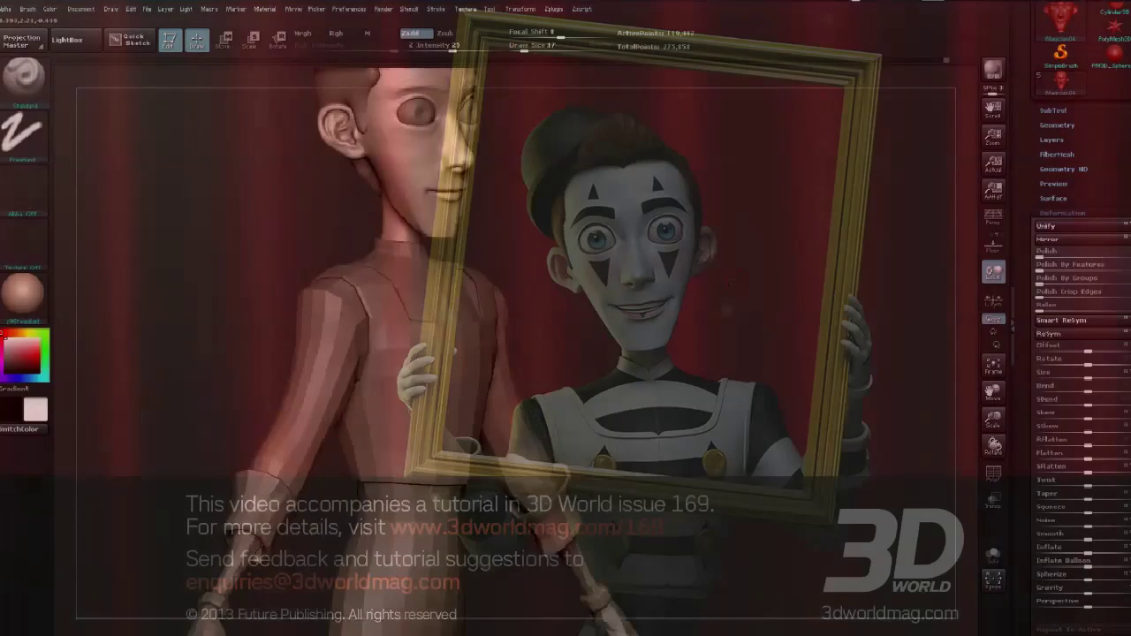